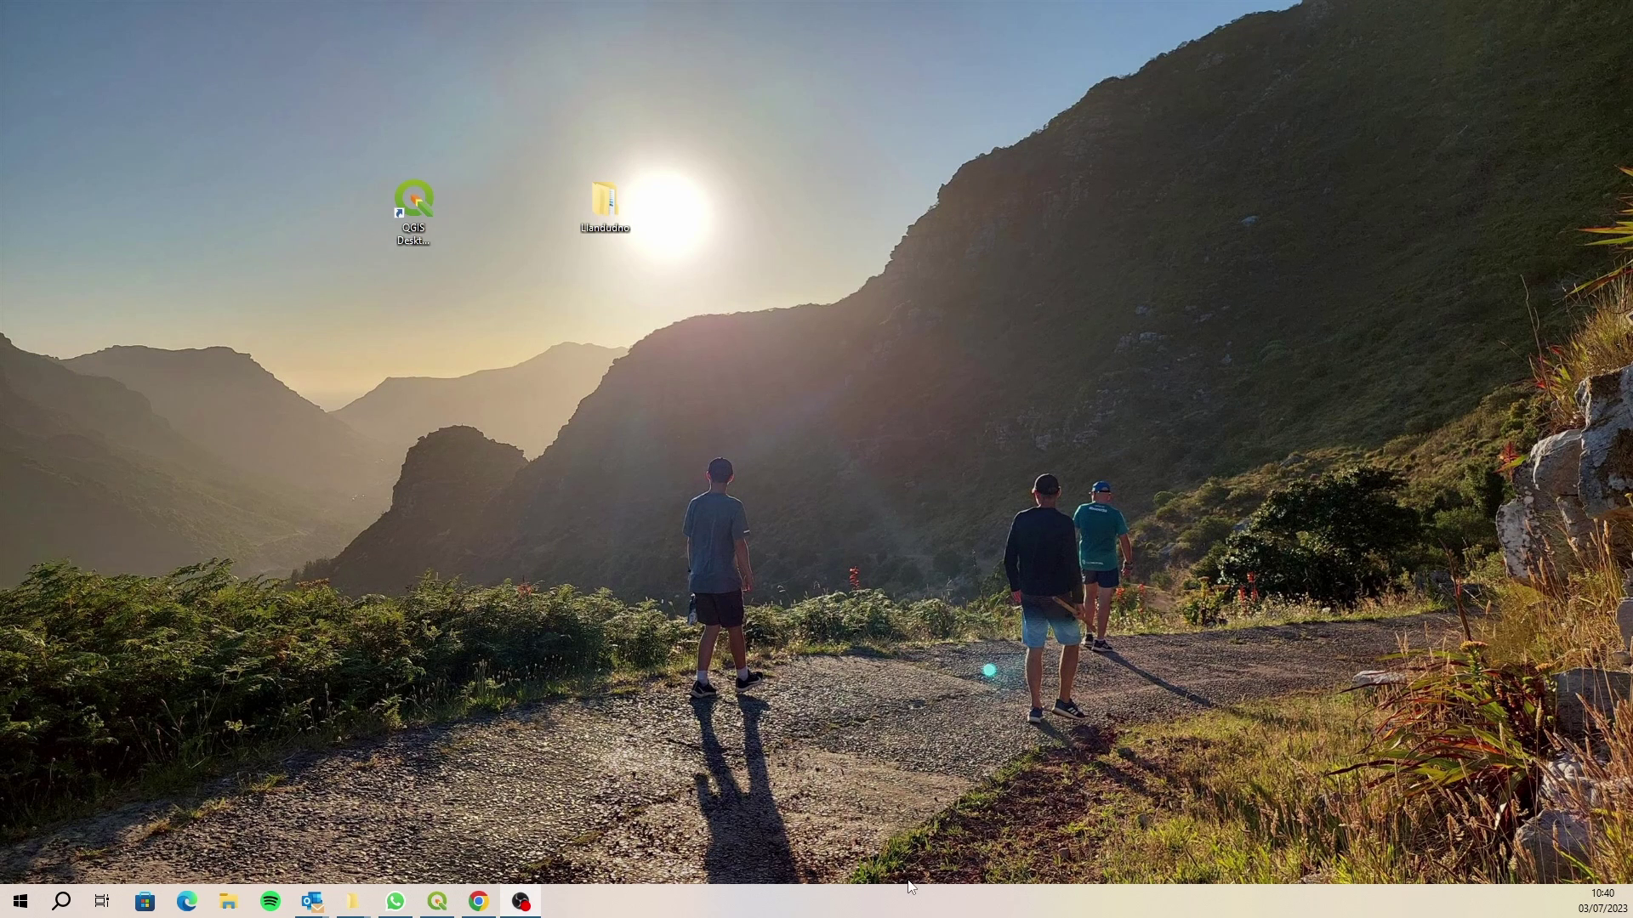
- Restore the QGIS window showing the untitled project with the OpenTopoMap world basemap
{"action": "left_click", "coordinate": [434, 904]}
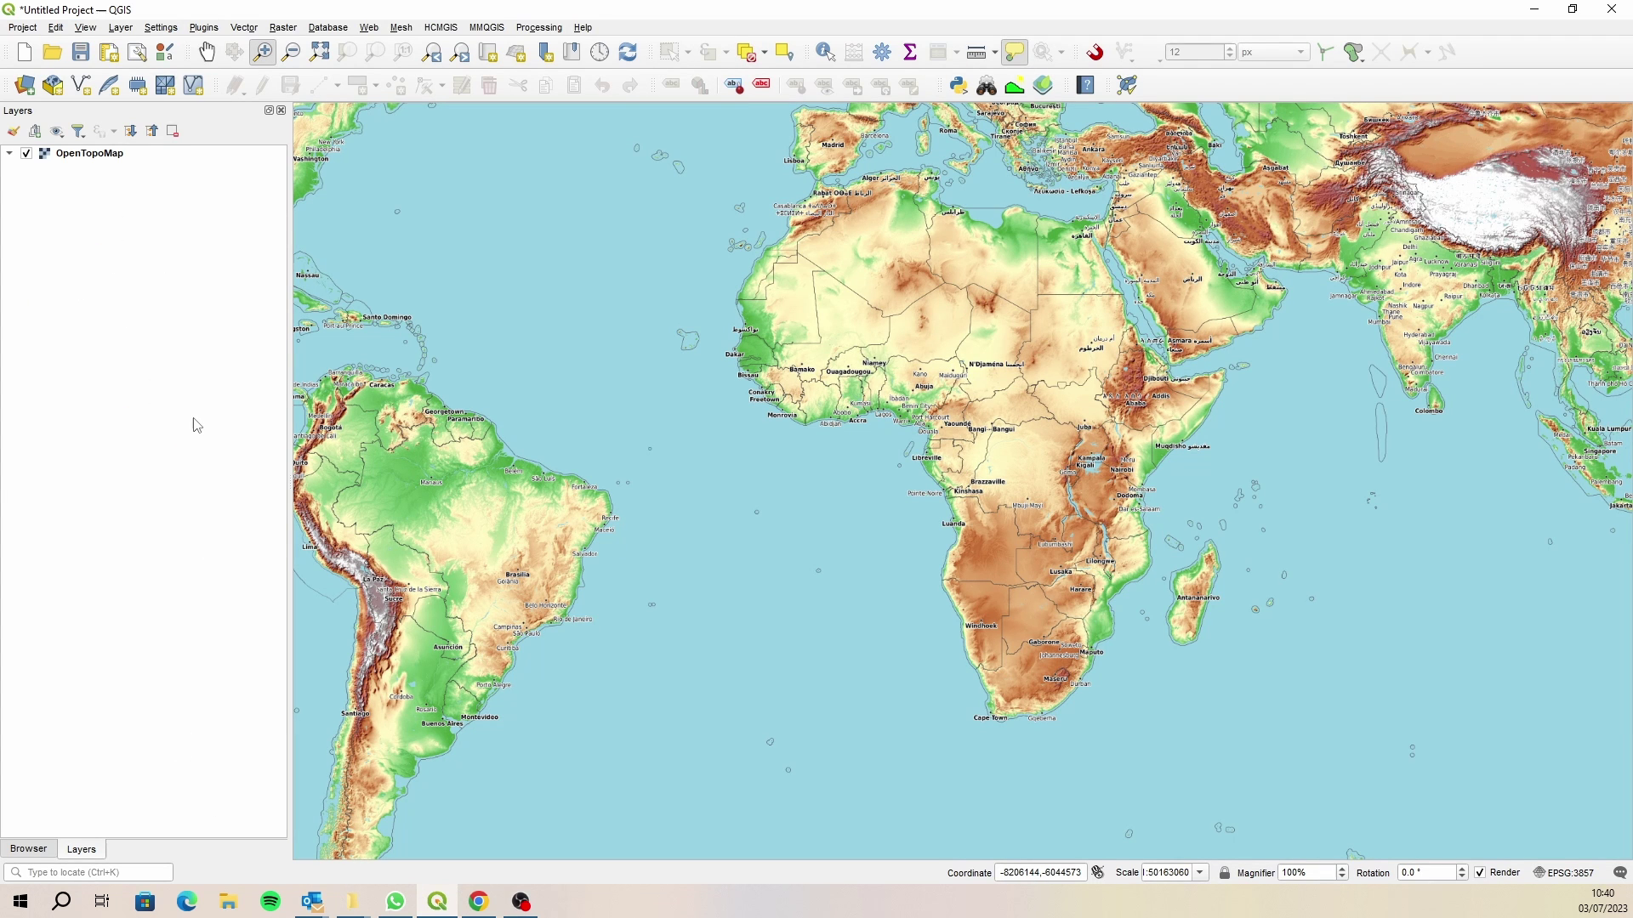
- From the Browser's WMS/WMTS entry, create a new connection and ready its Name field for 'Cape Town Imagery'
{"action": "left_click", "coordinate": [29, 849]}
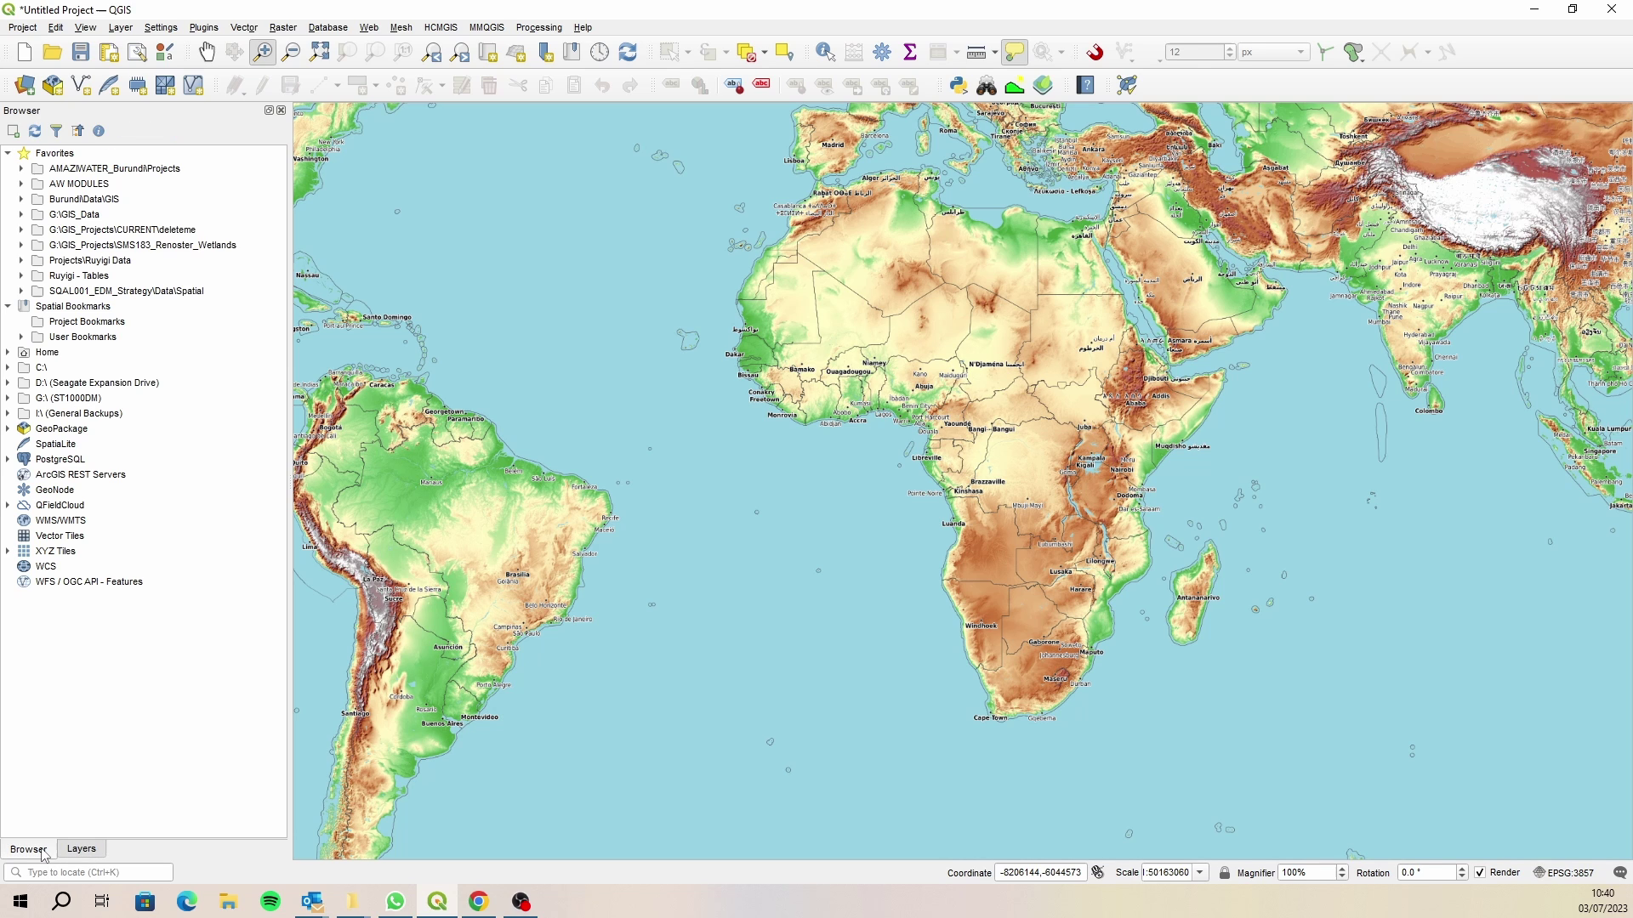
{"action": "left_click", "coordinate": [9, 154]}
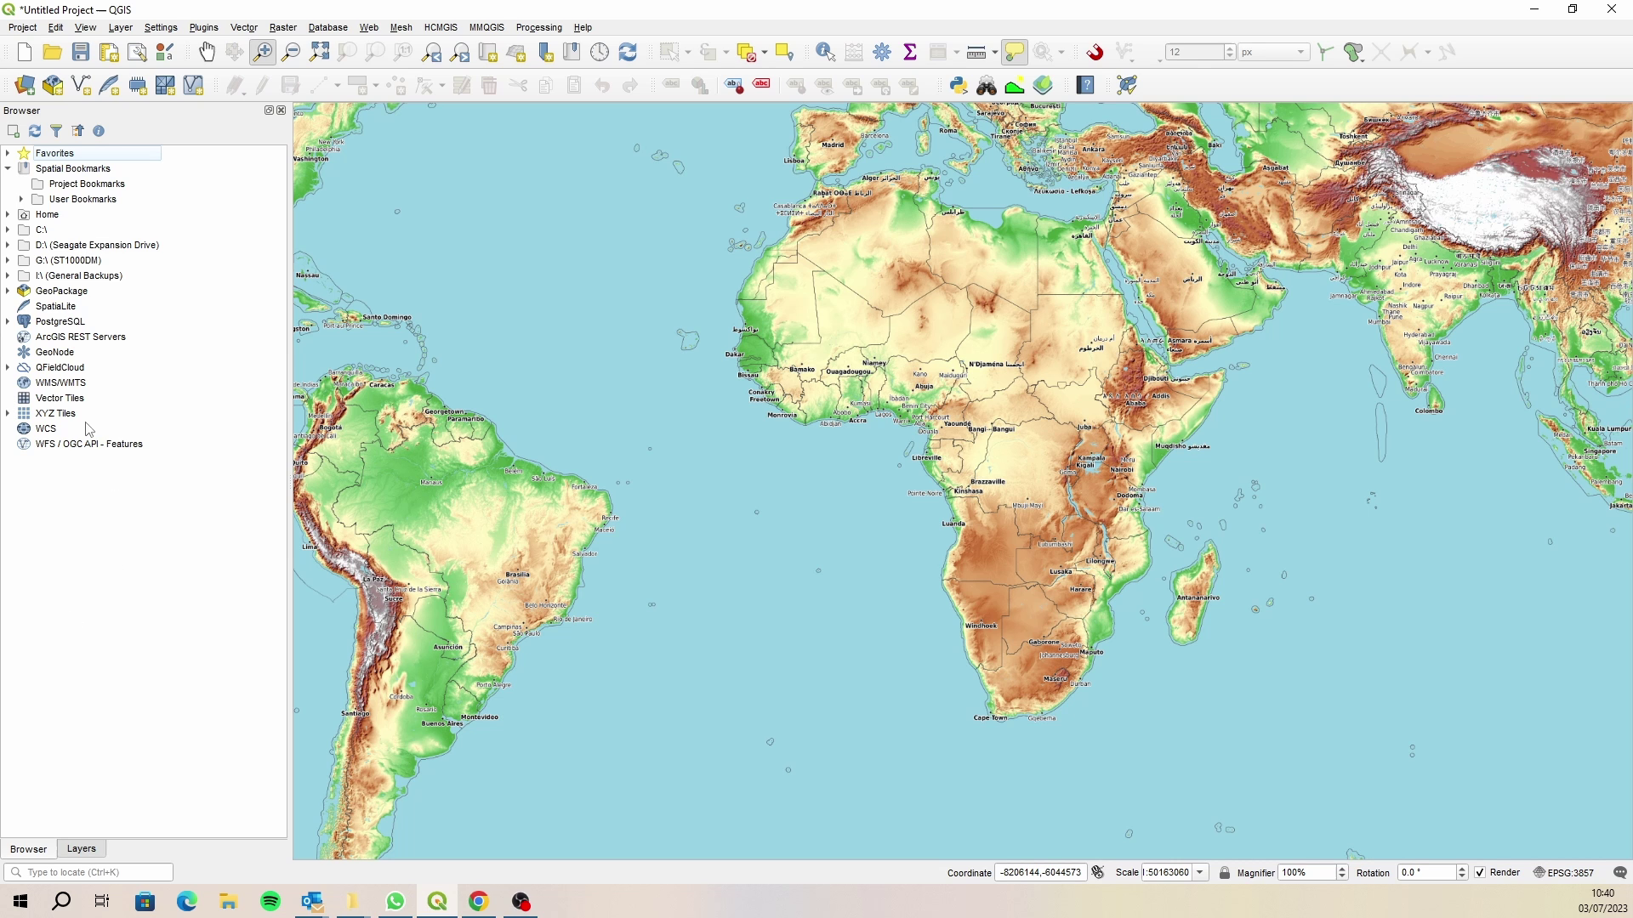
{"action": "right_click", "coordinate": [69, 387]}
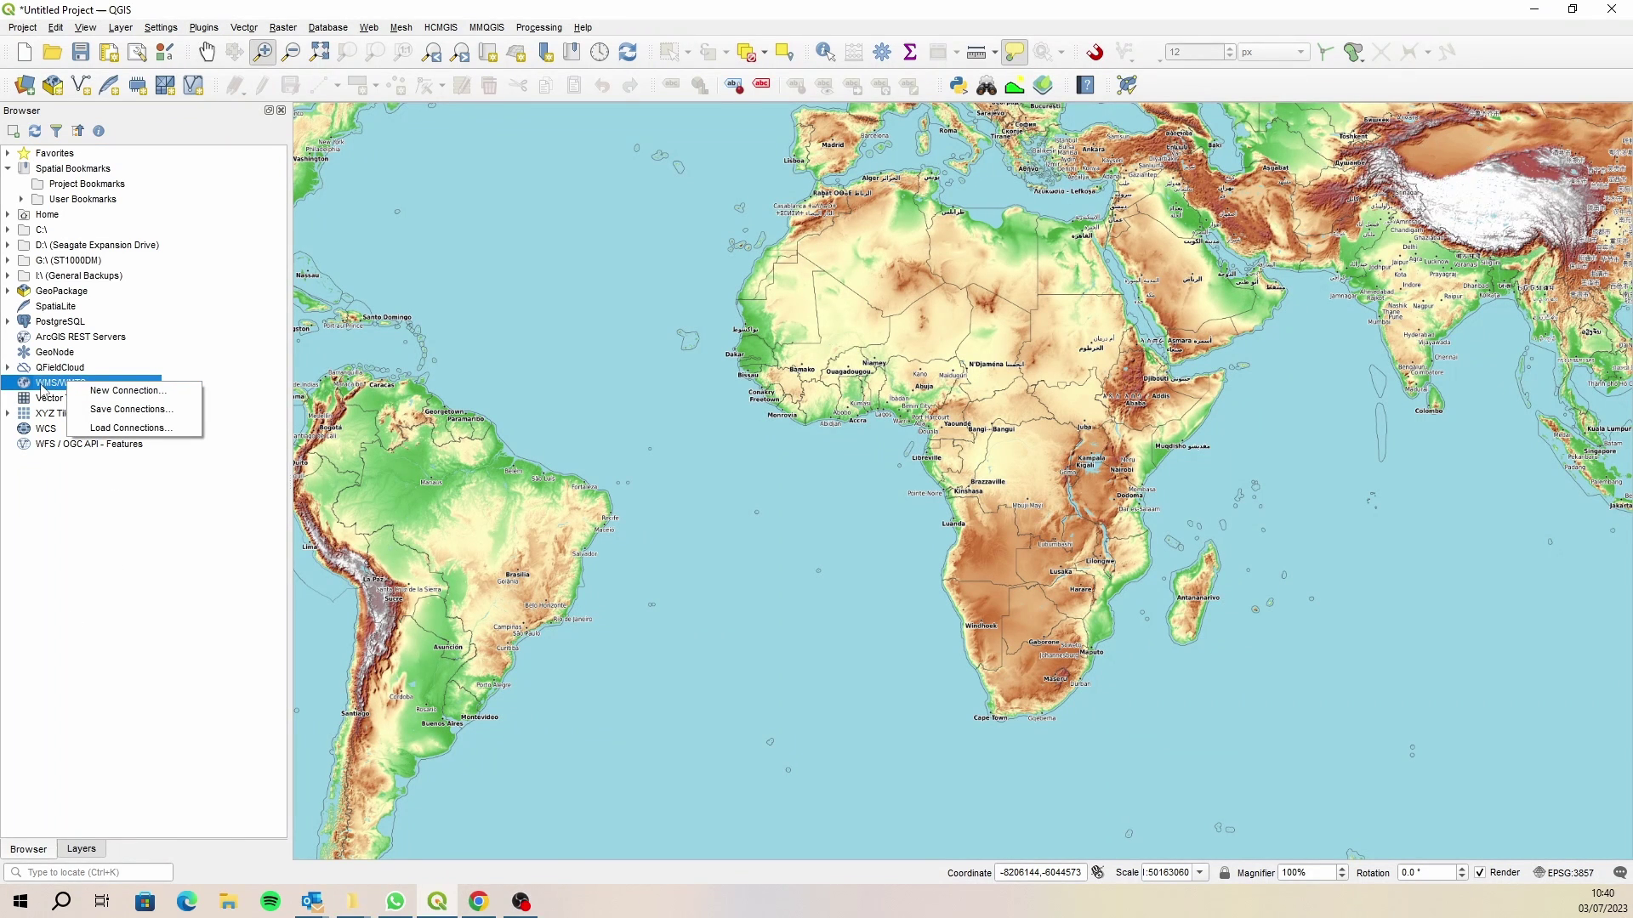
{"action": "left_click", "coordinate": [165, 396]}
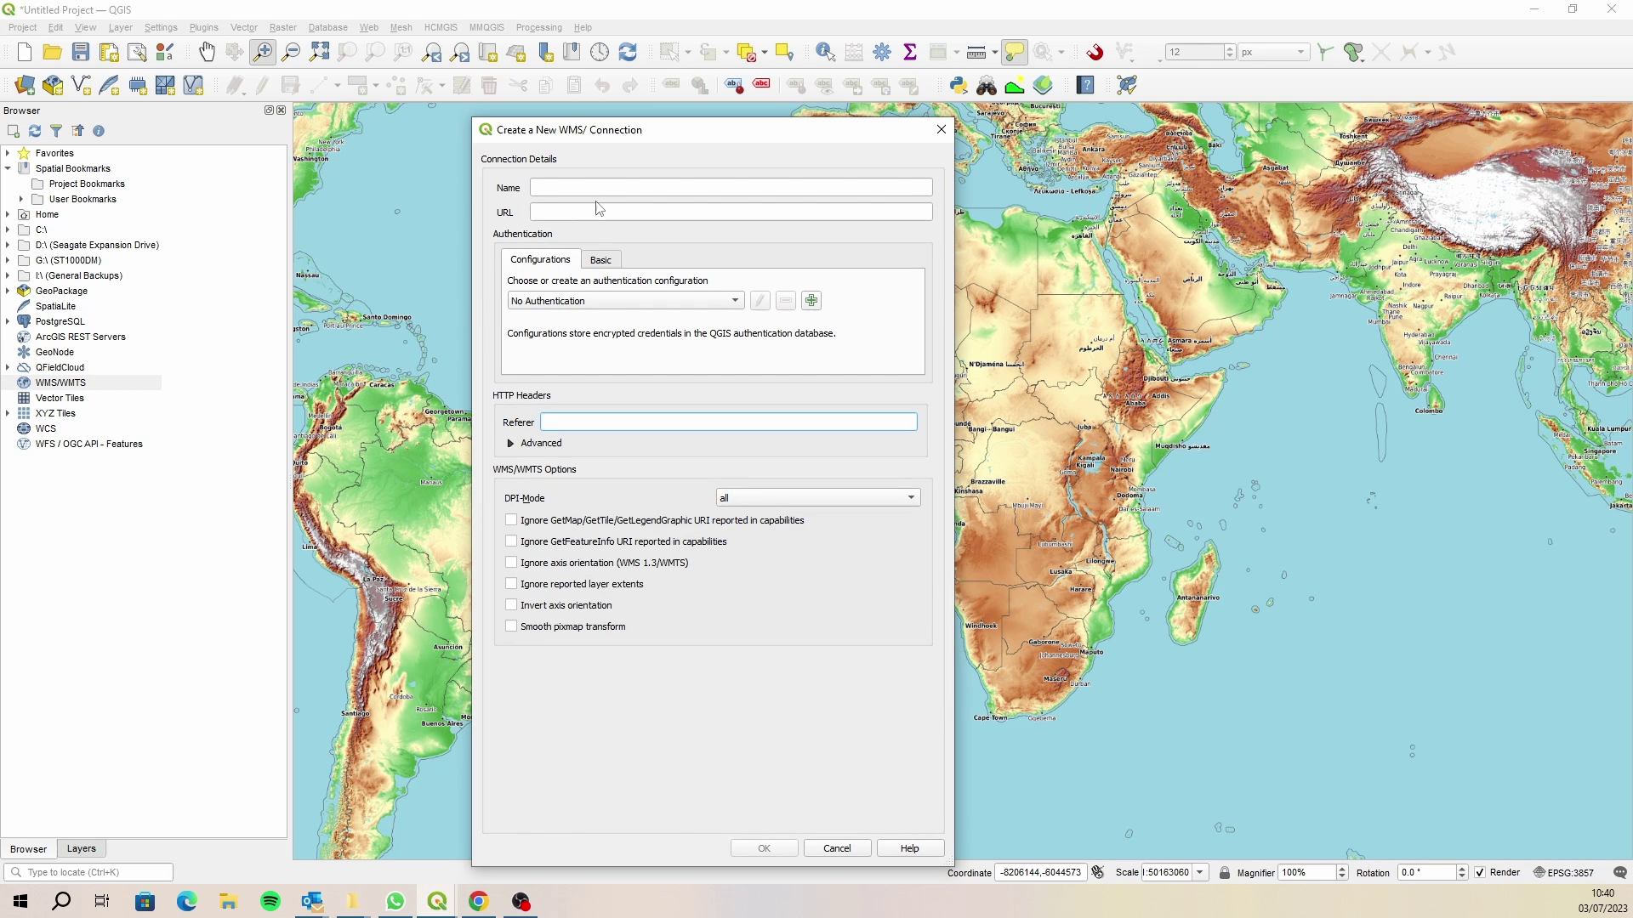
{"action": "left_click", "coordinate": [574, 189]}
{"action": "type", "text": "Cape Town Imagery"}
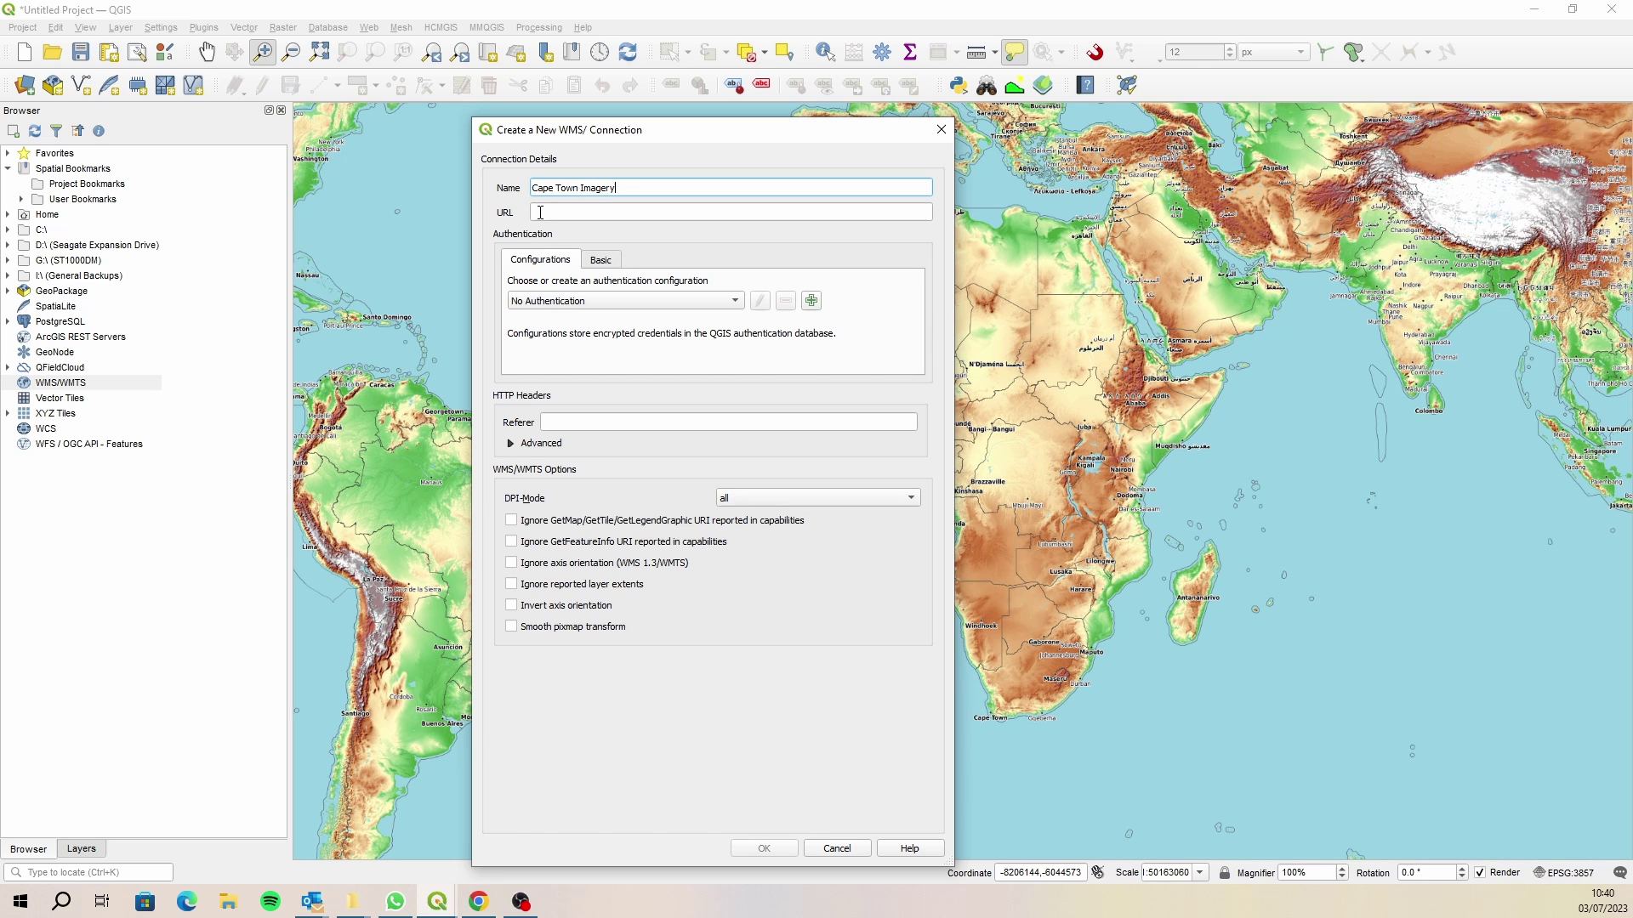
- Copy the City of Cape Town WMS GetCapabilities URL from the Chrome Raster Imagery page
{"action": "left_click", "coordinate": [489, 906]}
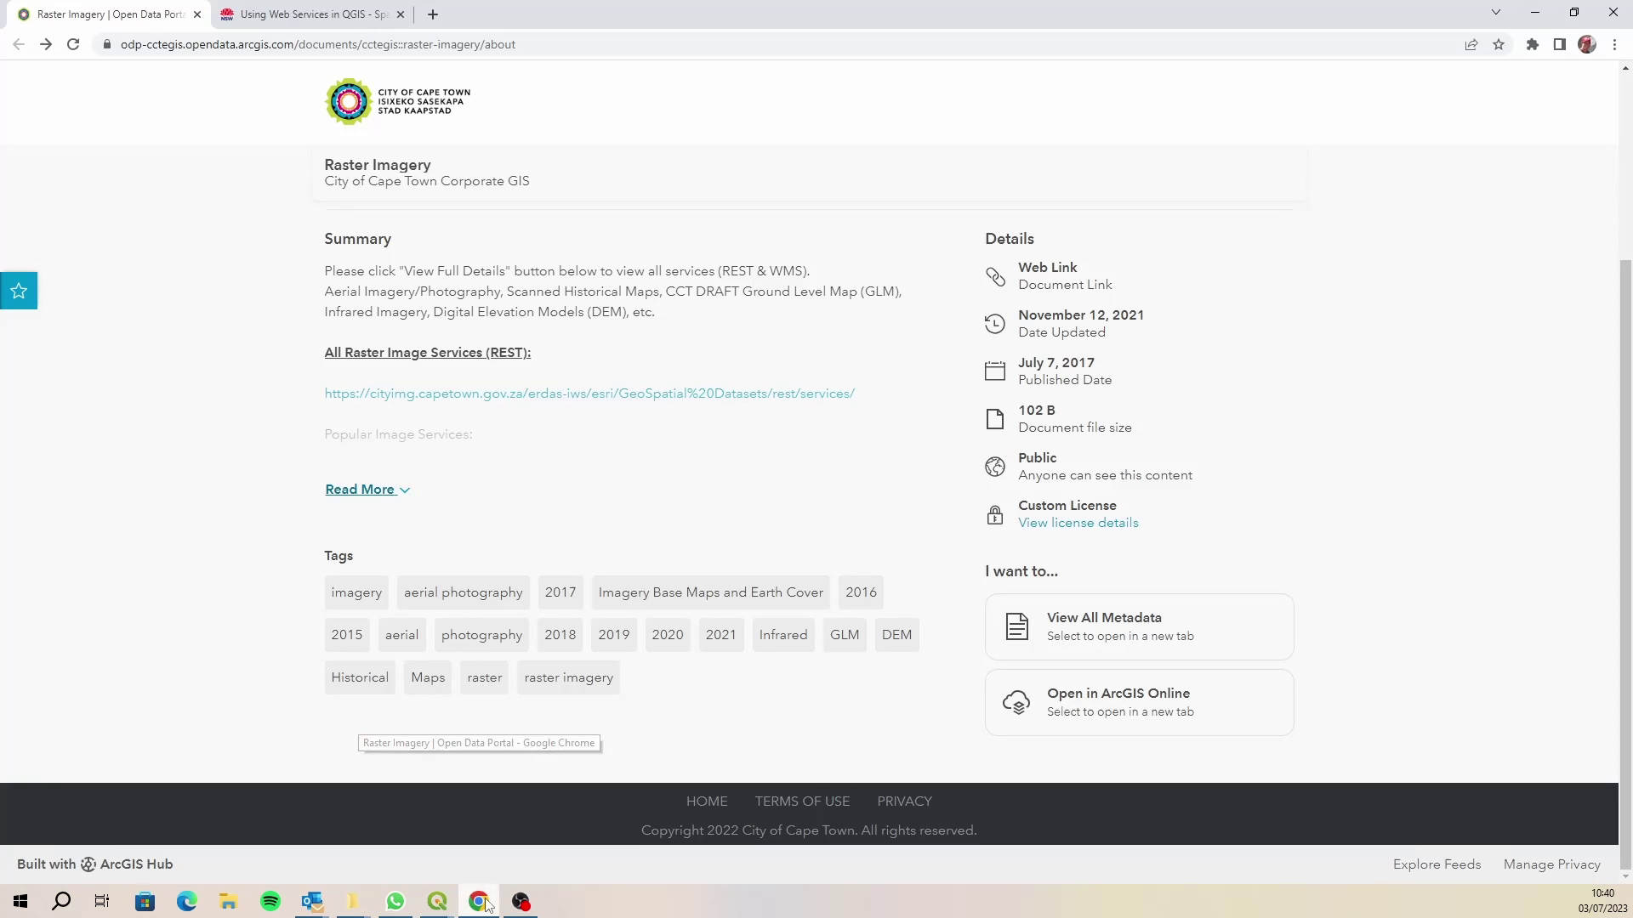
{"action": "left_click", "coordinate": [392, 491]}
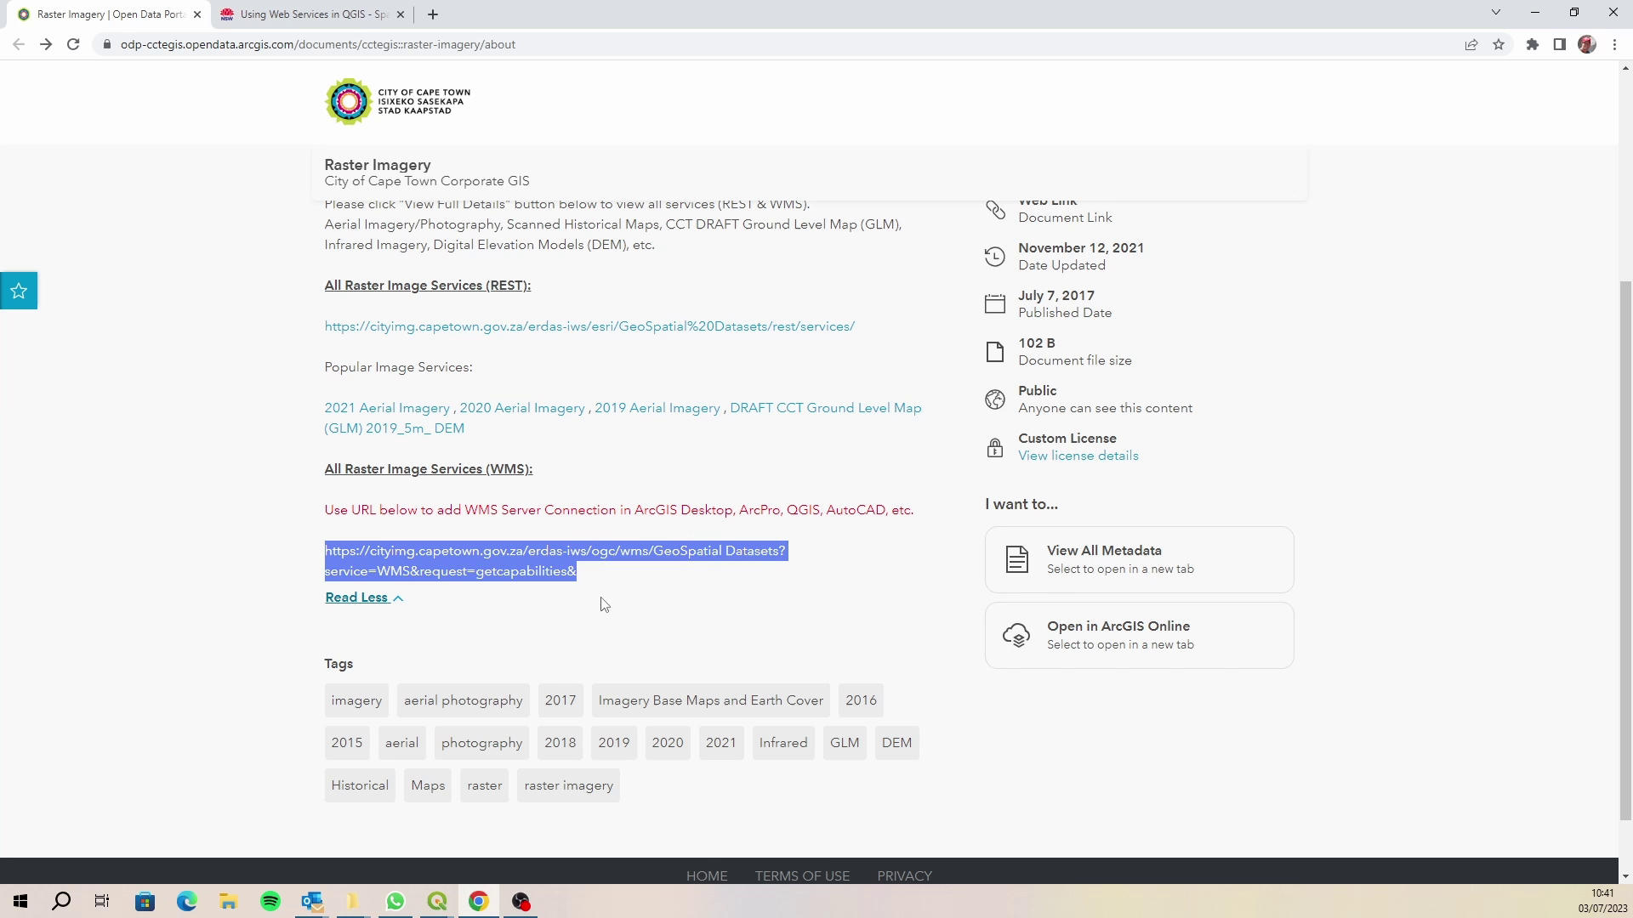
{"action": "right_click", "coordinate": [504, 579]}
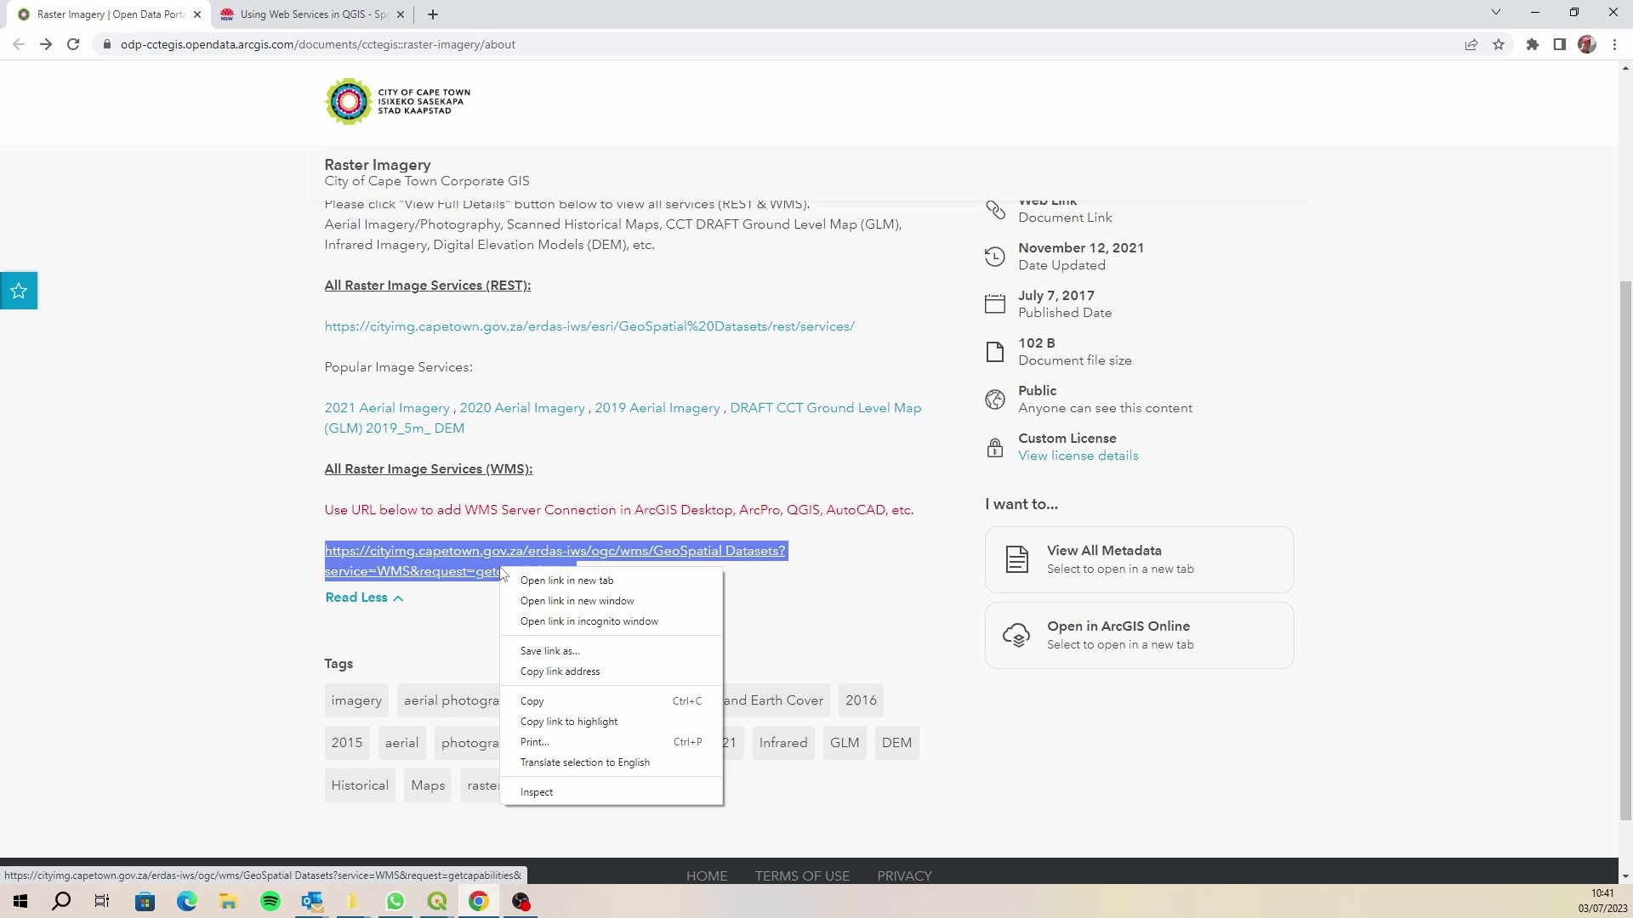
{"action": "left_click", "coordinate": [557, 705]}
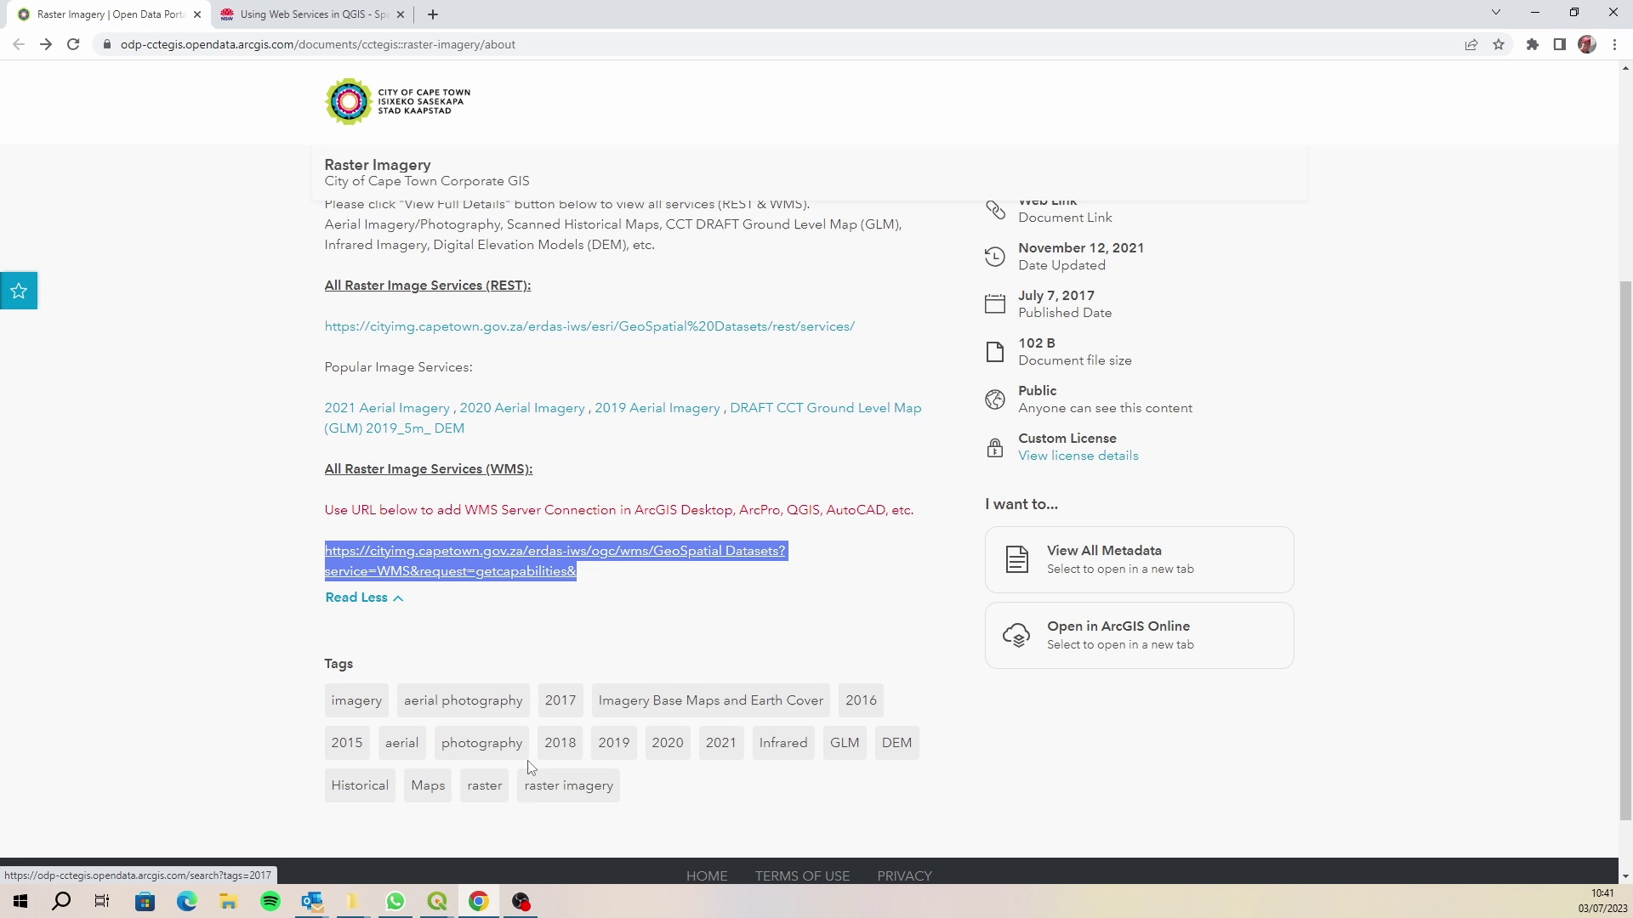
{"action": "left_click", "coordinate": [437, 901]}
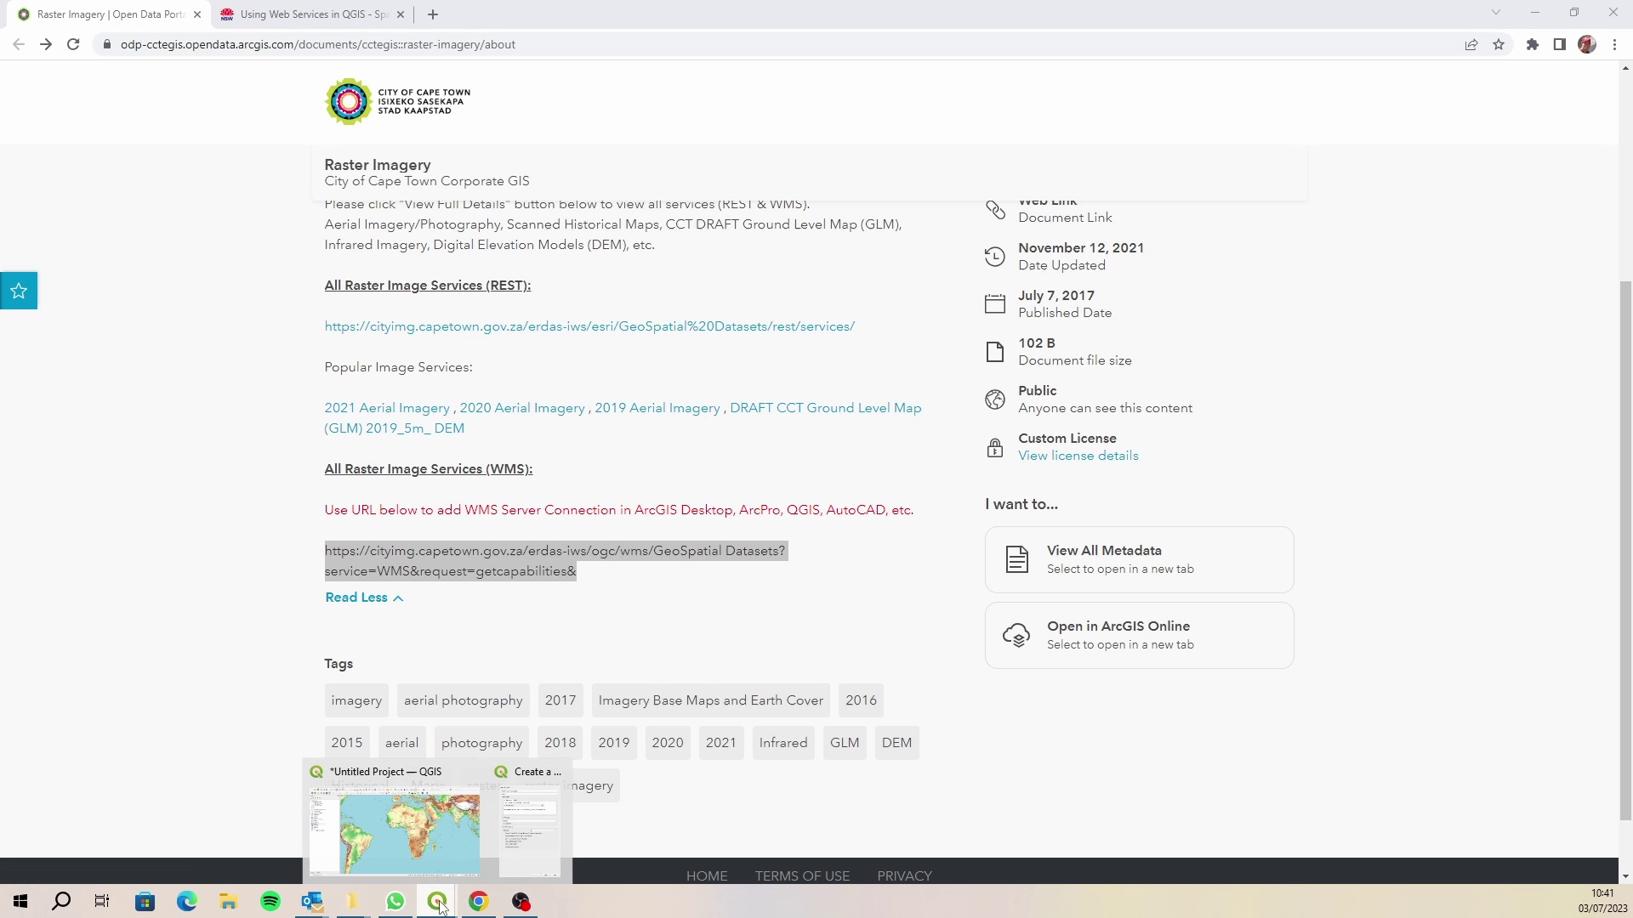
- Paste the copied WMS address as the Cape Town Imagery connection URL and save it
{"action": "left_click", "coordinate": [450, 845]}
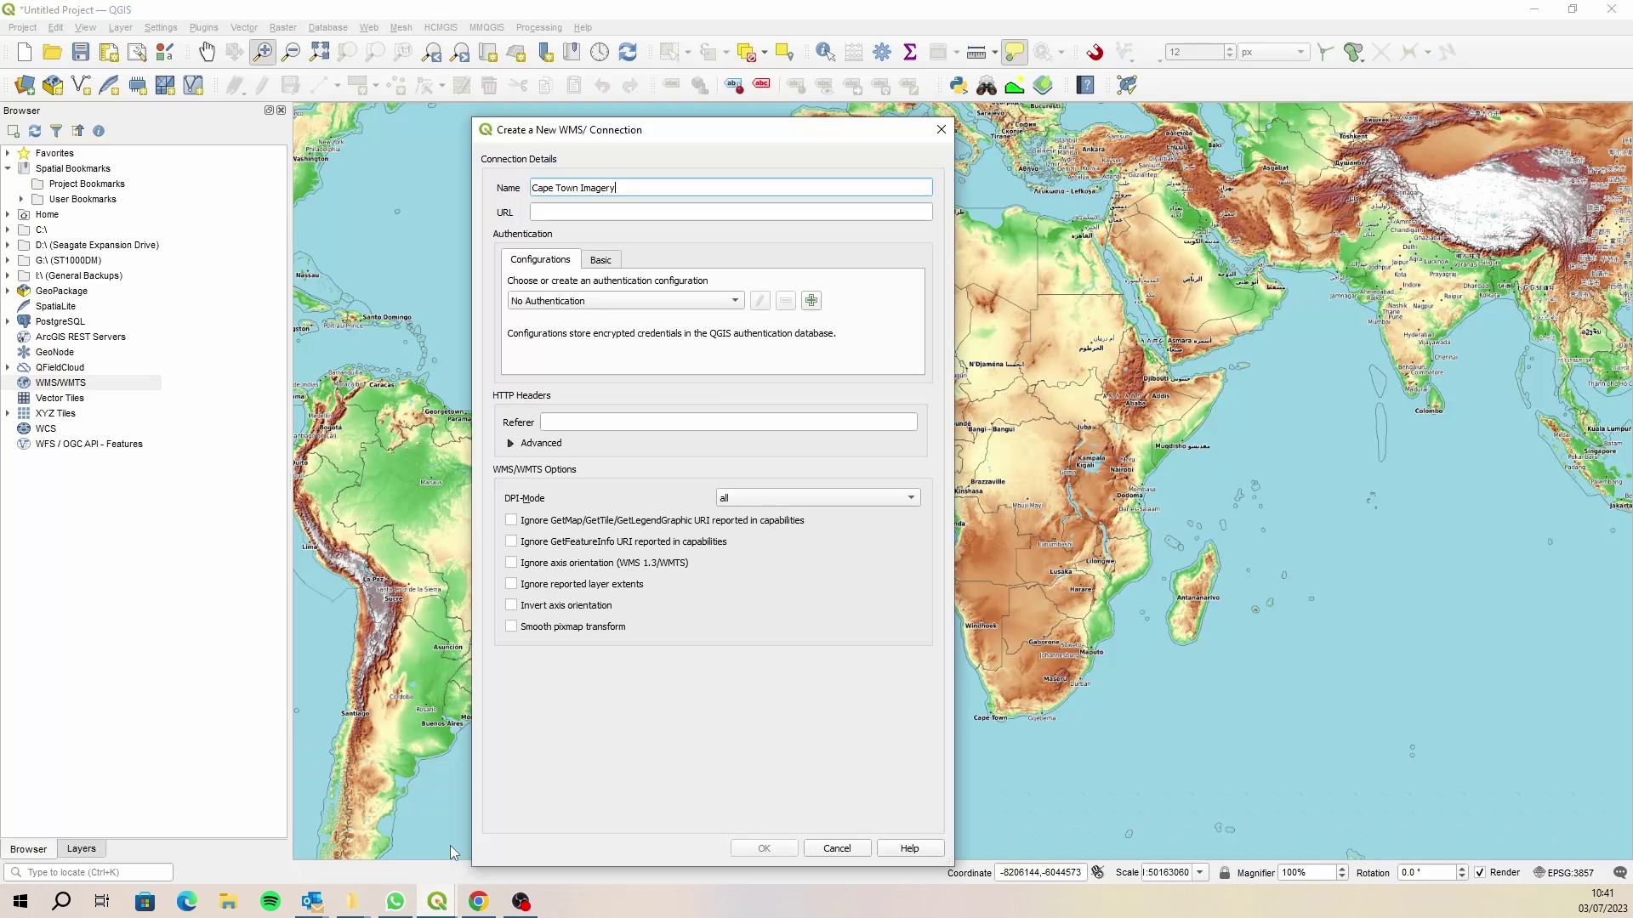
{"action": "left_click", "coordinate": [570, 213]}
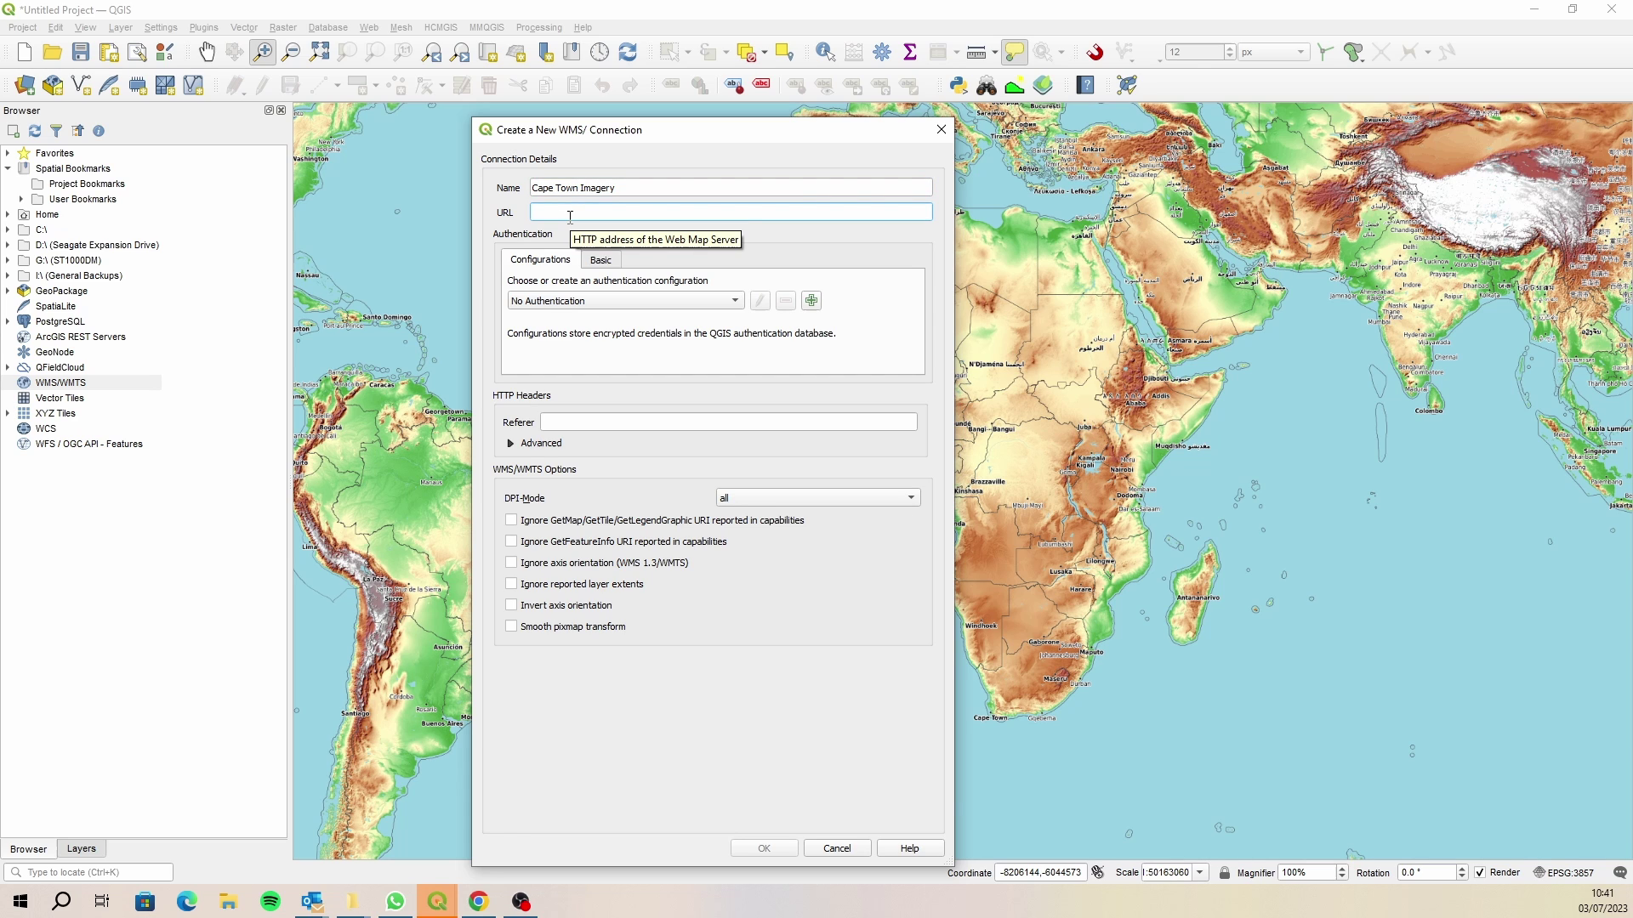
{"action": "key", "text": "ctrl+v"}
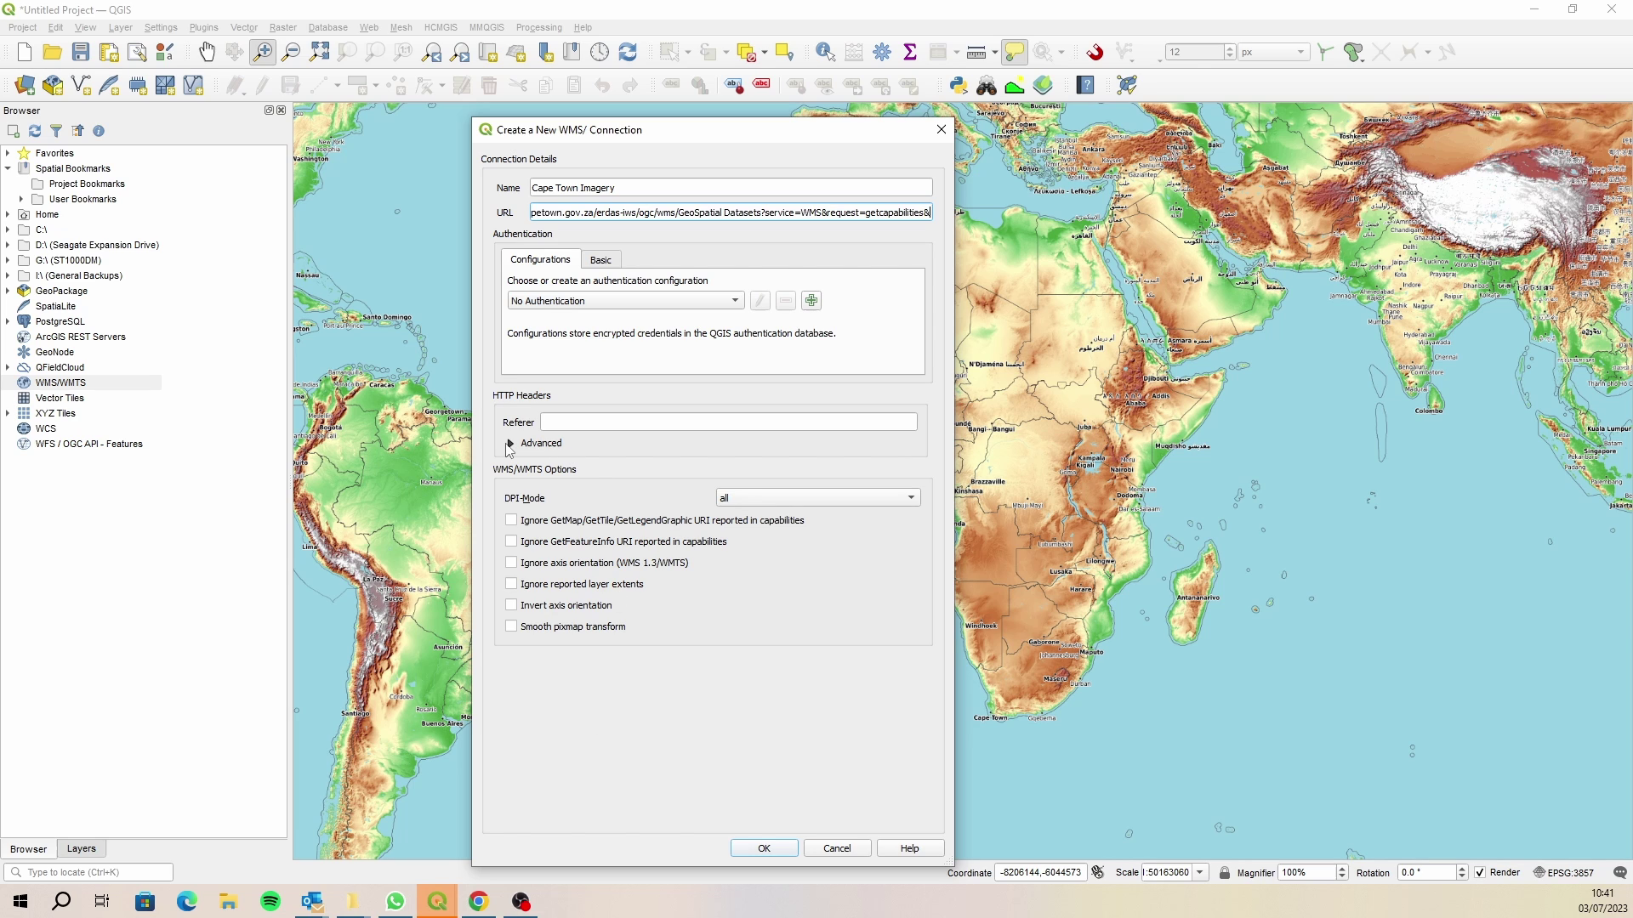
{"action": "left_click", "coordinate": [509, 444]}
{"action": "left_click", "coordinate": [510, 445]}
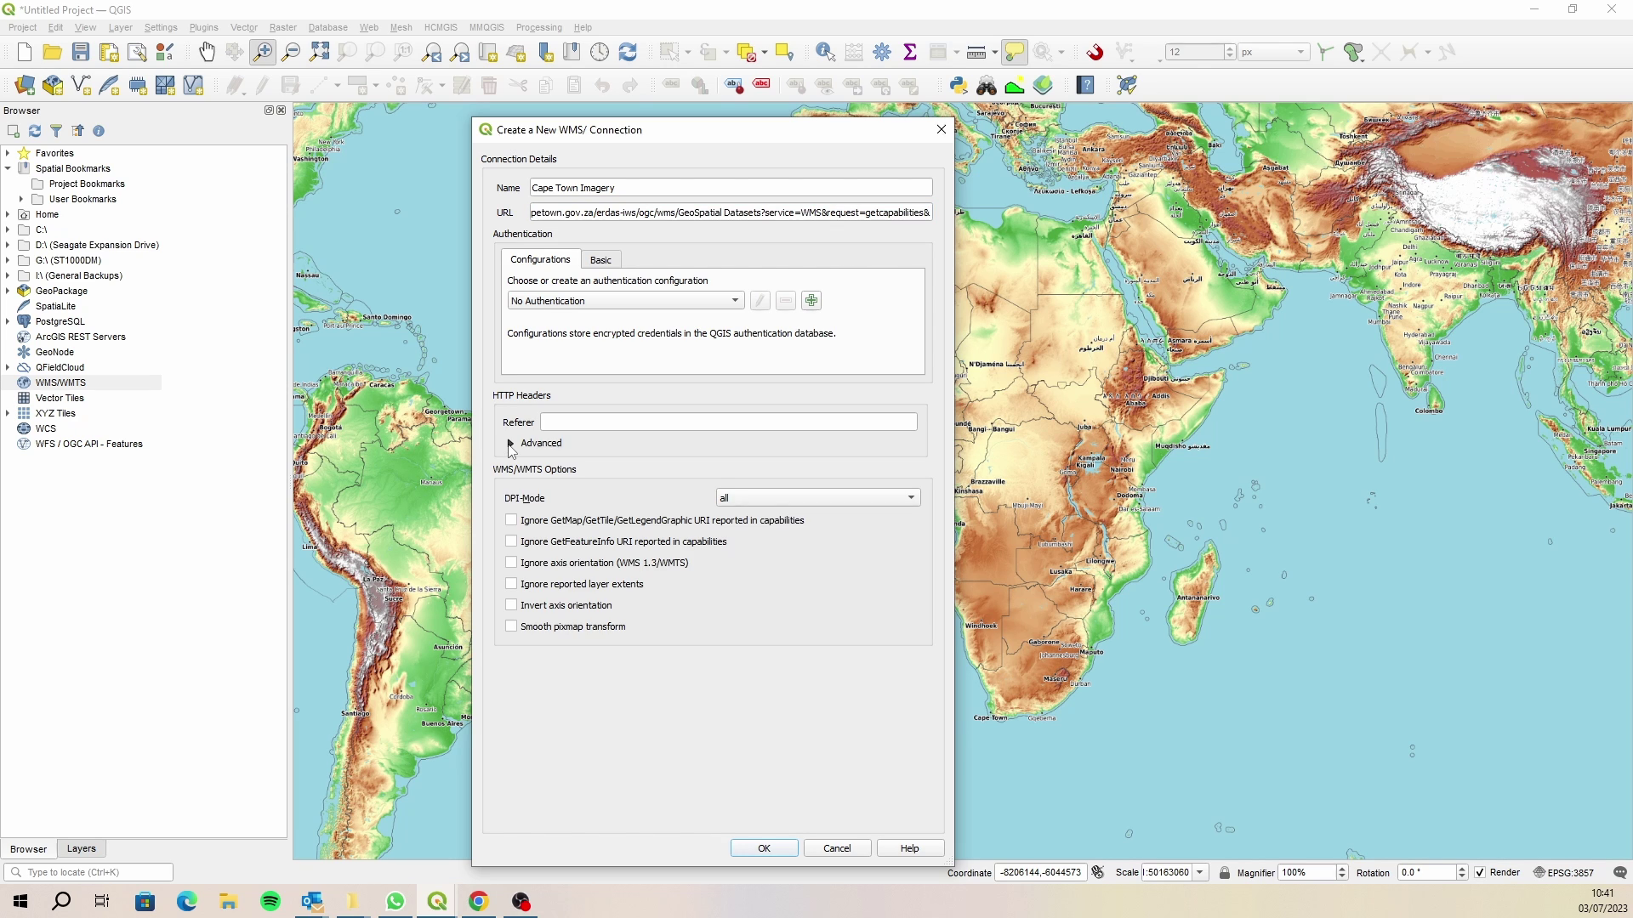
{"action": "left_click", "coordinate": [763, 848]}
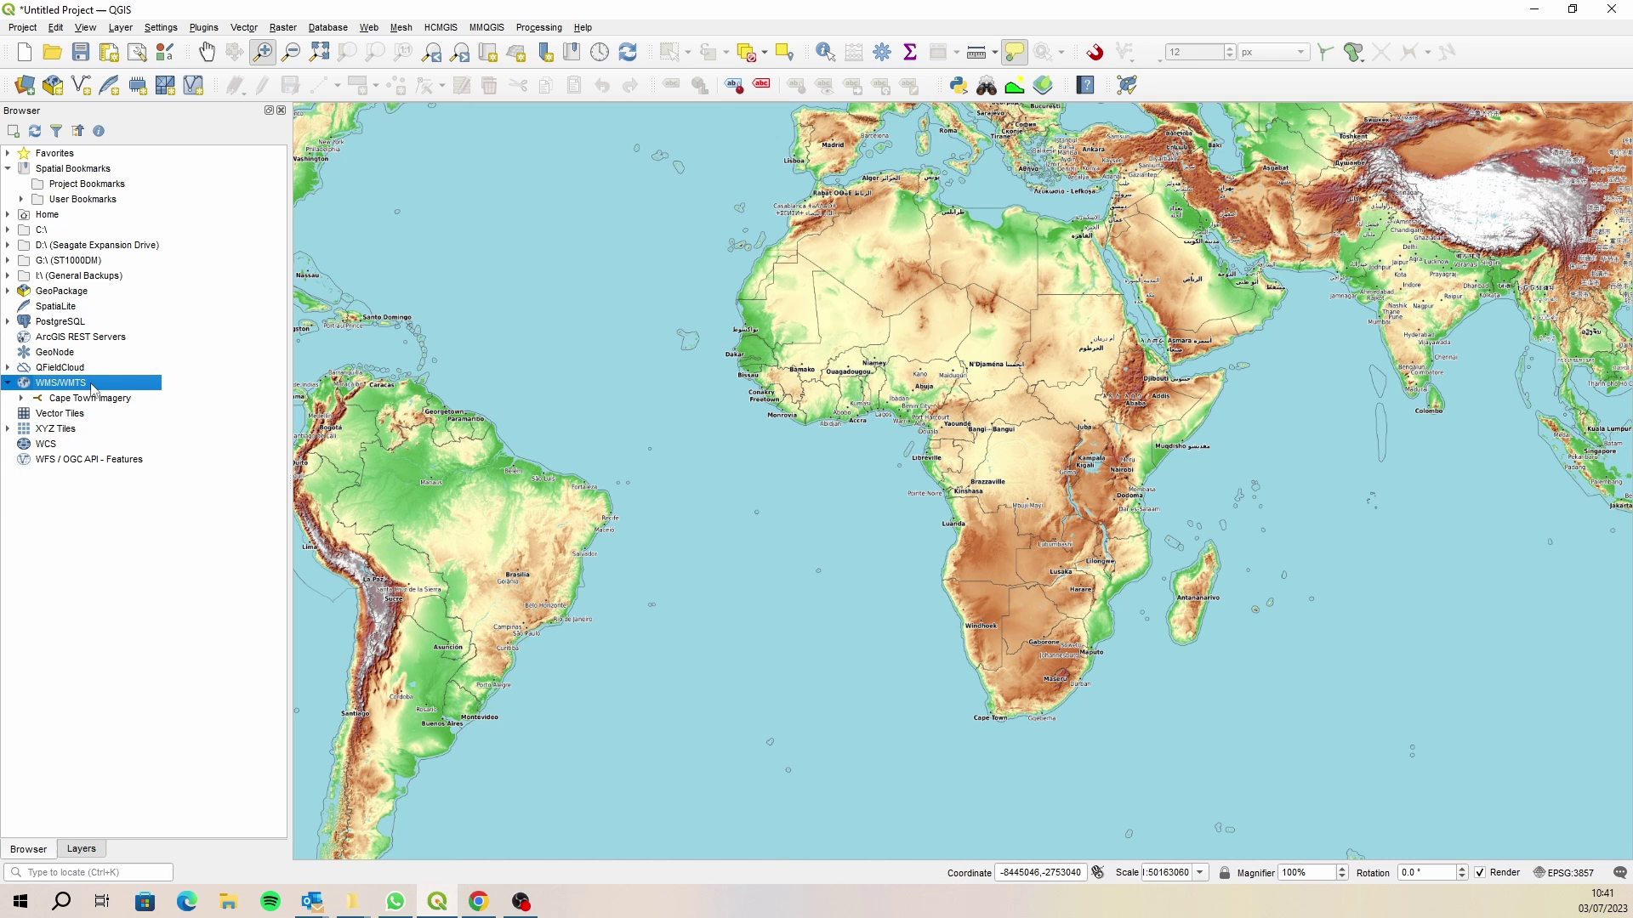
- Drag Aerial Imagery 1926 from Cape Town Imagery > Images > Aerial Imagery onto the map
{"action": "left_click", "coordinate": [22, 400]}
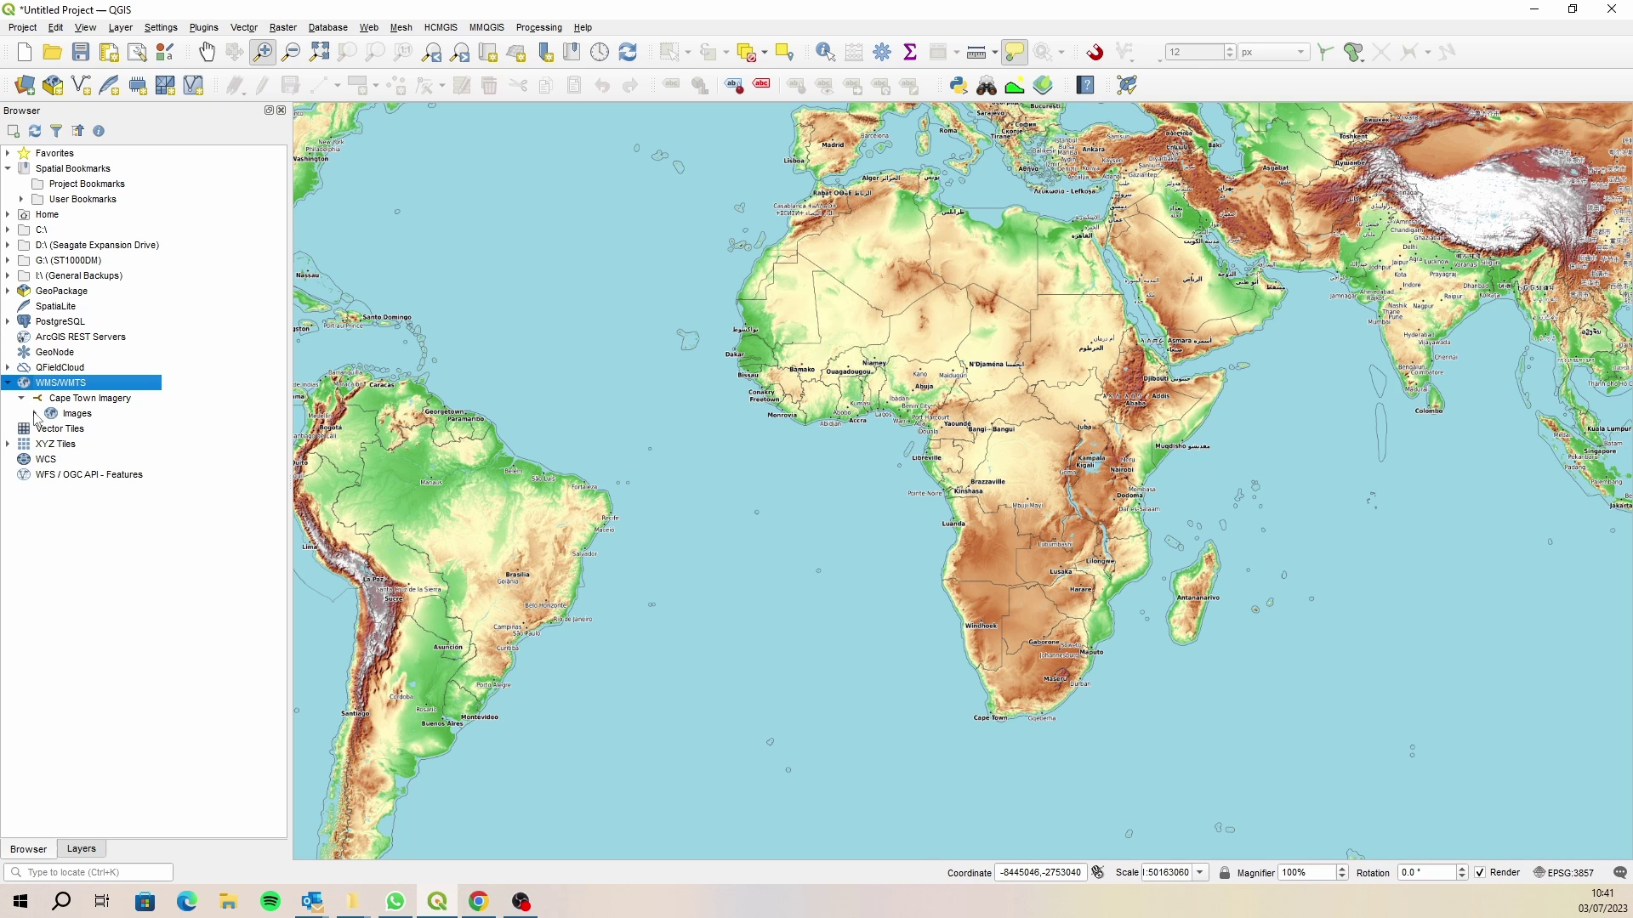
{"action": "left_click", "coordinate": [35, 414]}
{"action": "left_click", "coordinate": [102, 434]}
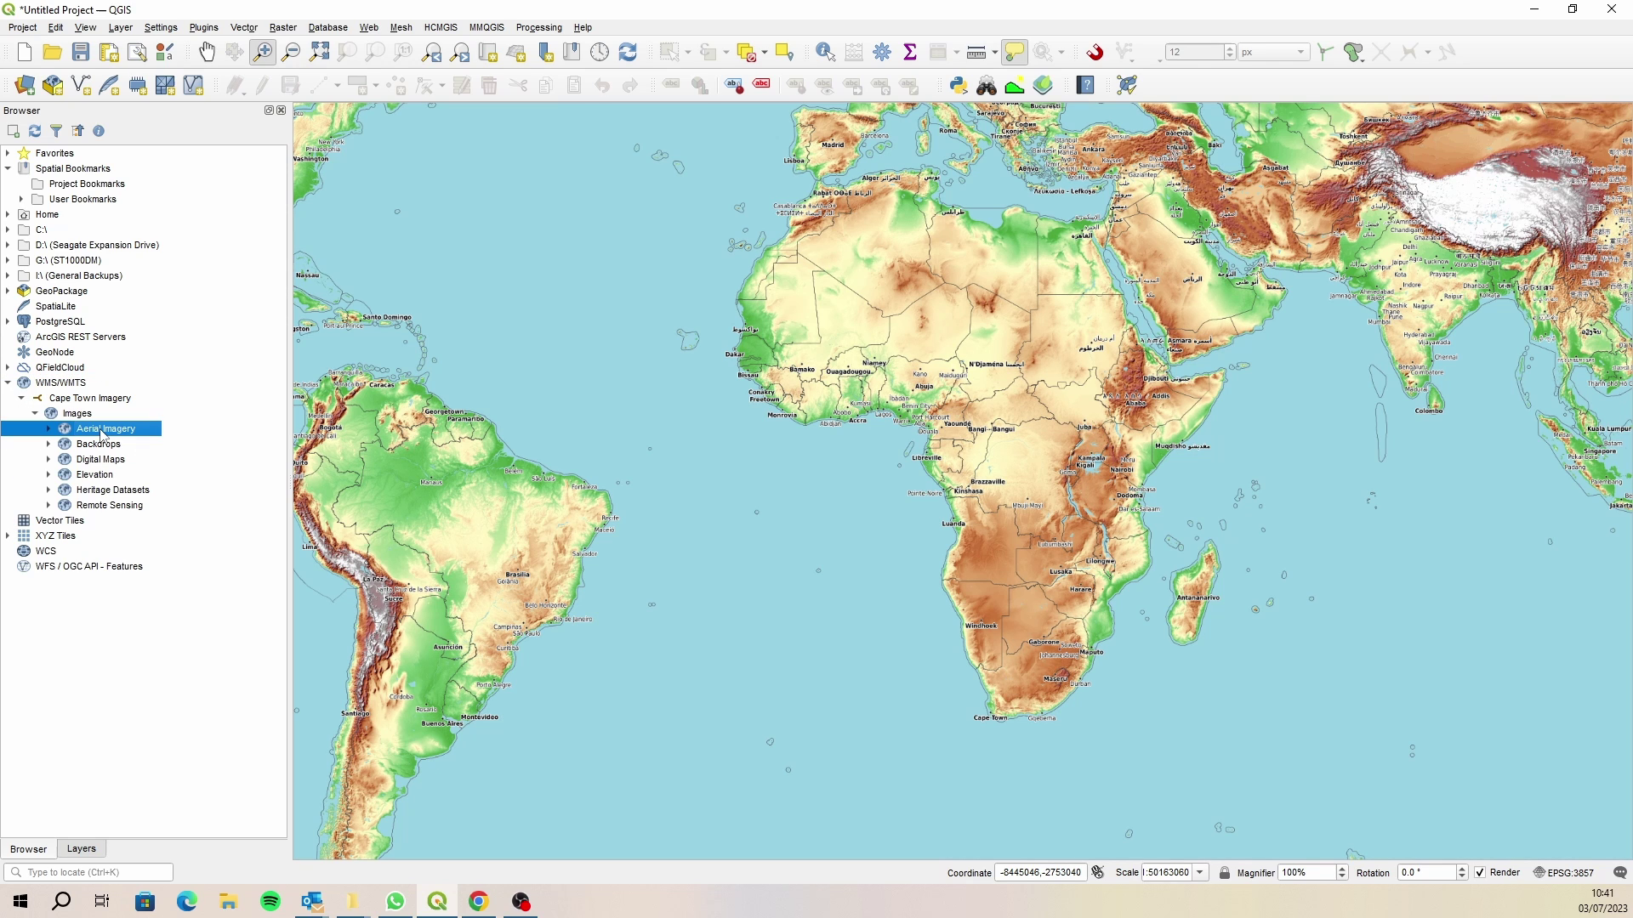
{"action": "left_click", "coordinate": [49, 429]}
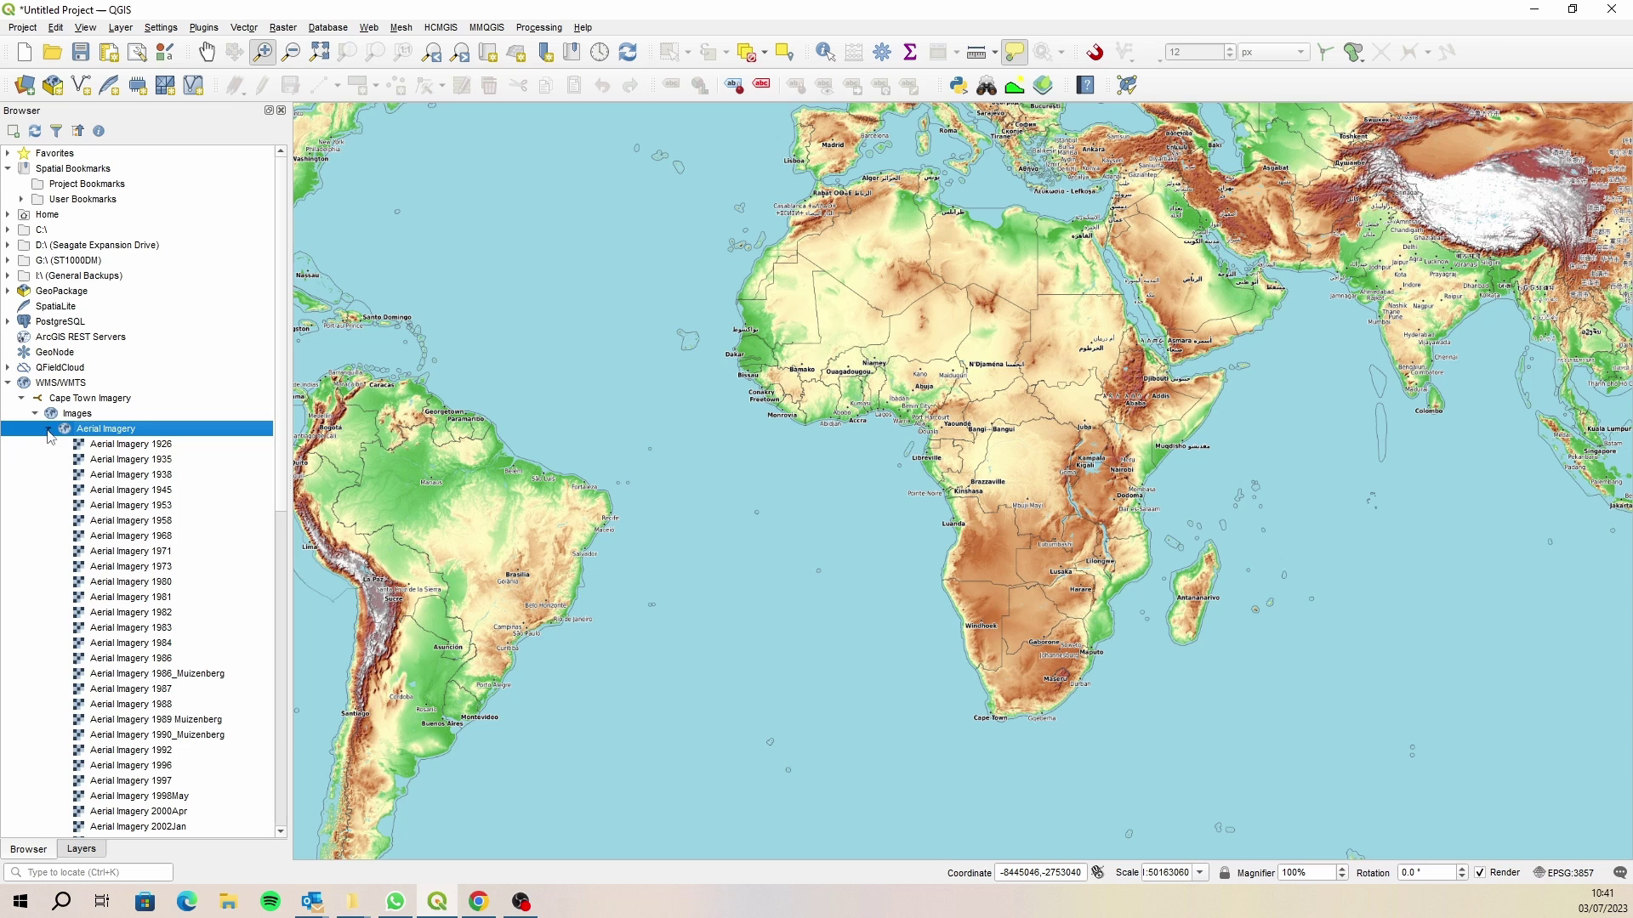
{"action": "left_click", "coordinate": [111, 445]}
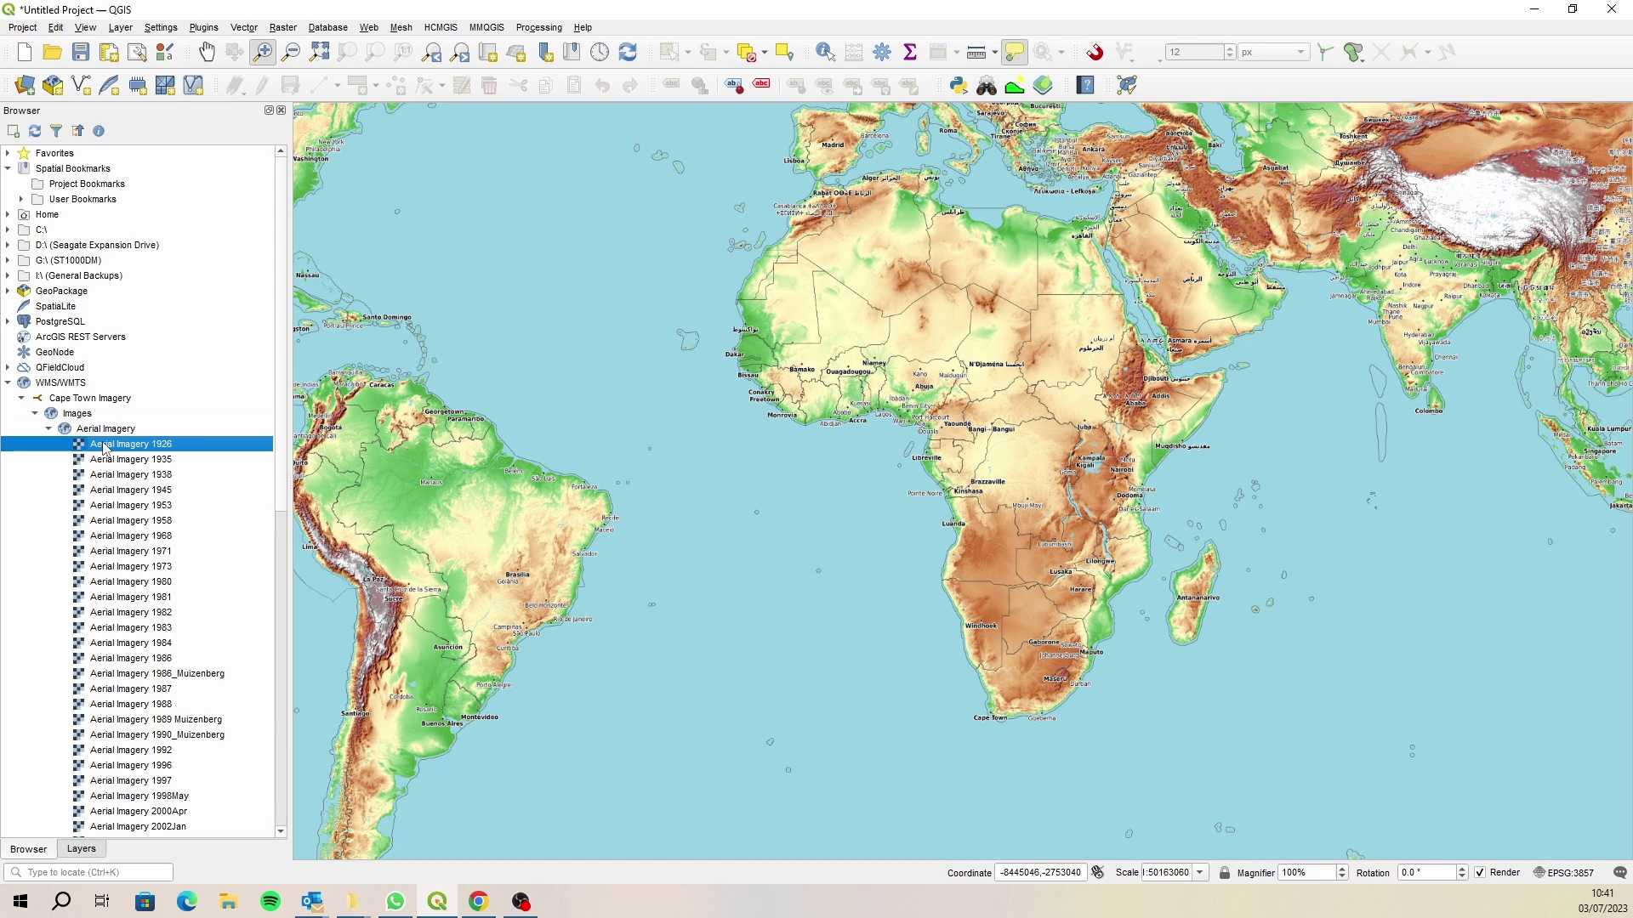
{"action": "left_click_drag", "start_coordinate": [111, 445], "coordinate": [468, 469]}
{"action": "left_click", "coordinate": [81, 849]}
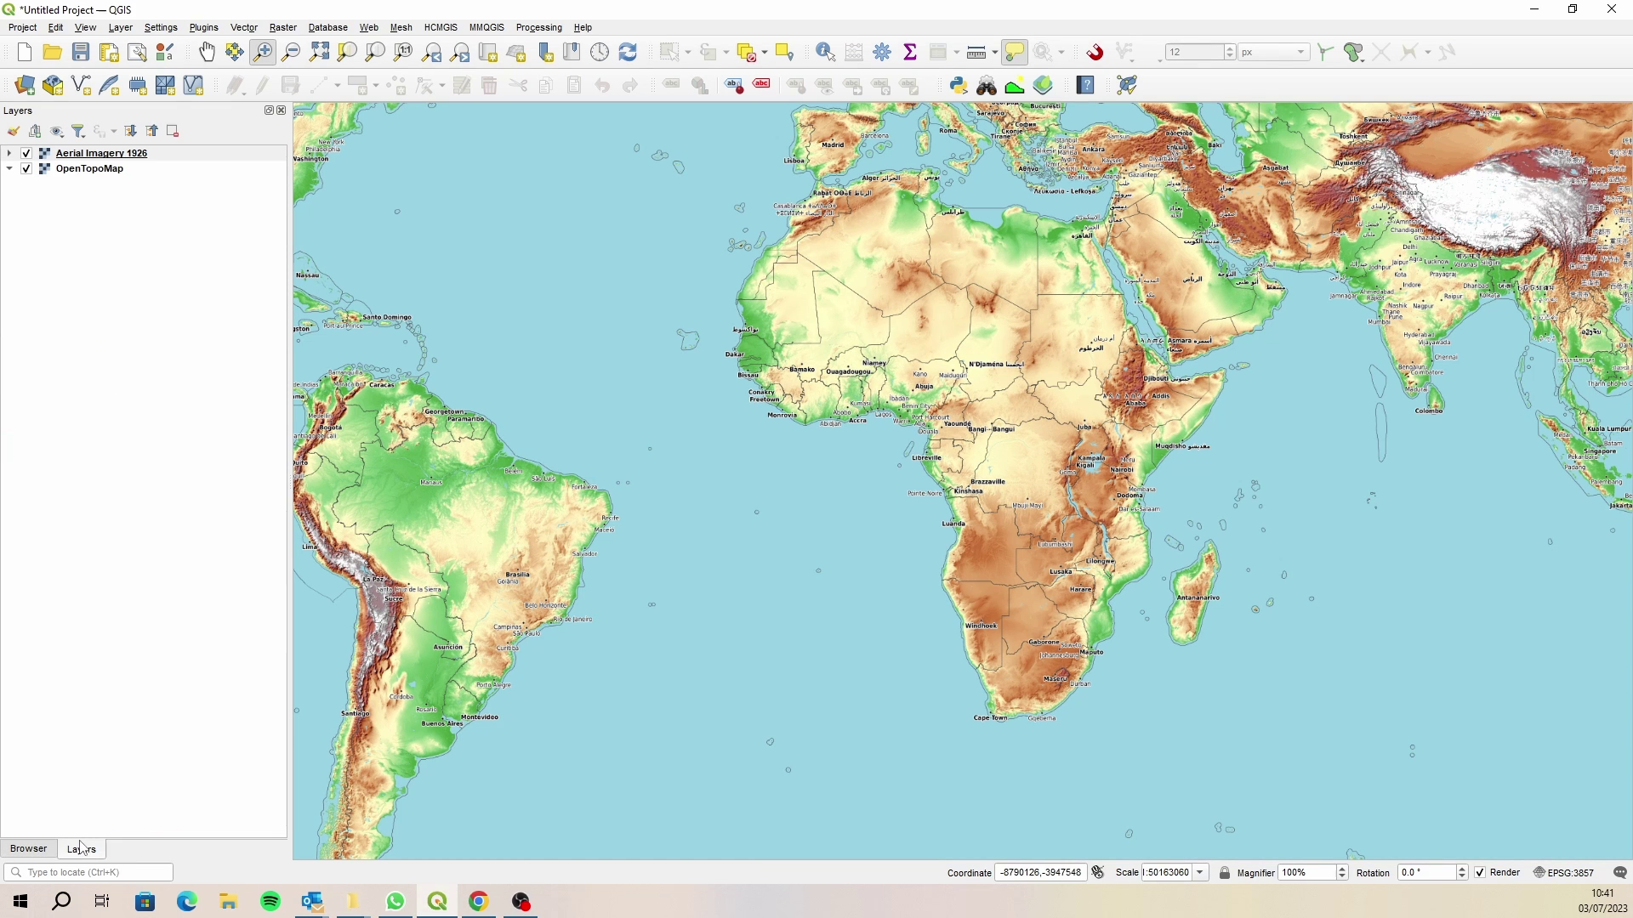
- Zoom to the Aerial Imagery 1926 layer extent, then zoom in and back out
{"action": "right_click", "coordinate": [104, 159]}
{"action": "left_click", "coordinate": [140, 167]}
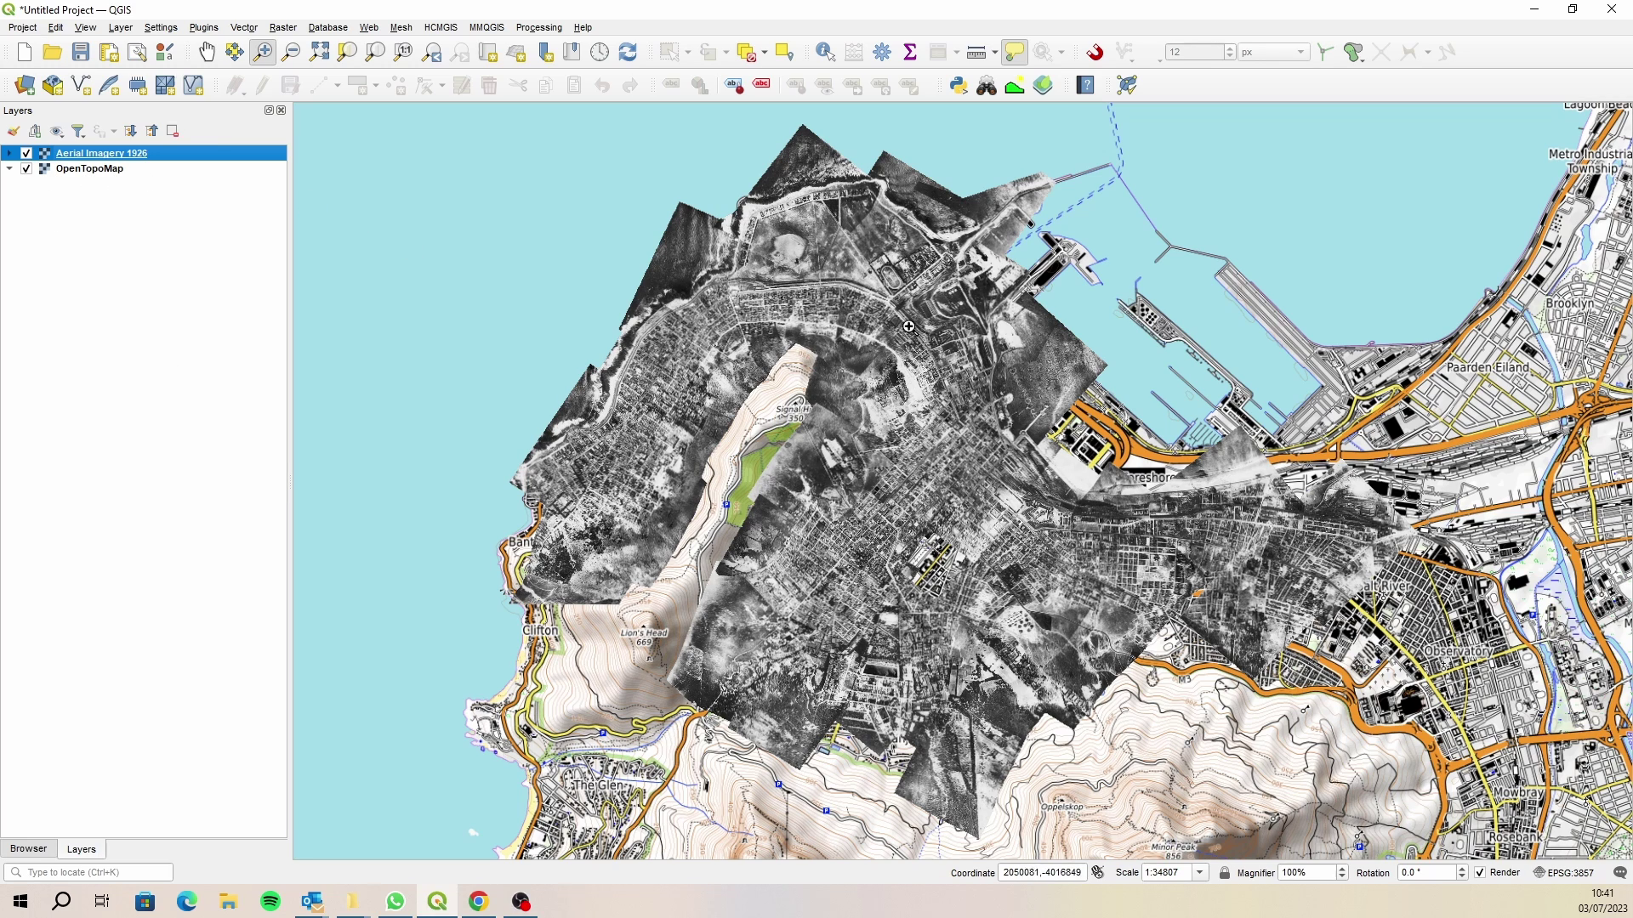
{"action": "scroll", "coordinate": [875, 305], "scroll_direction": "up", "scroll_amount": 3}
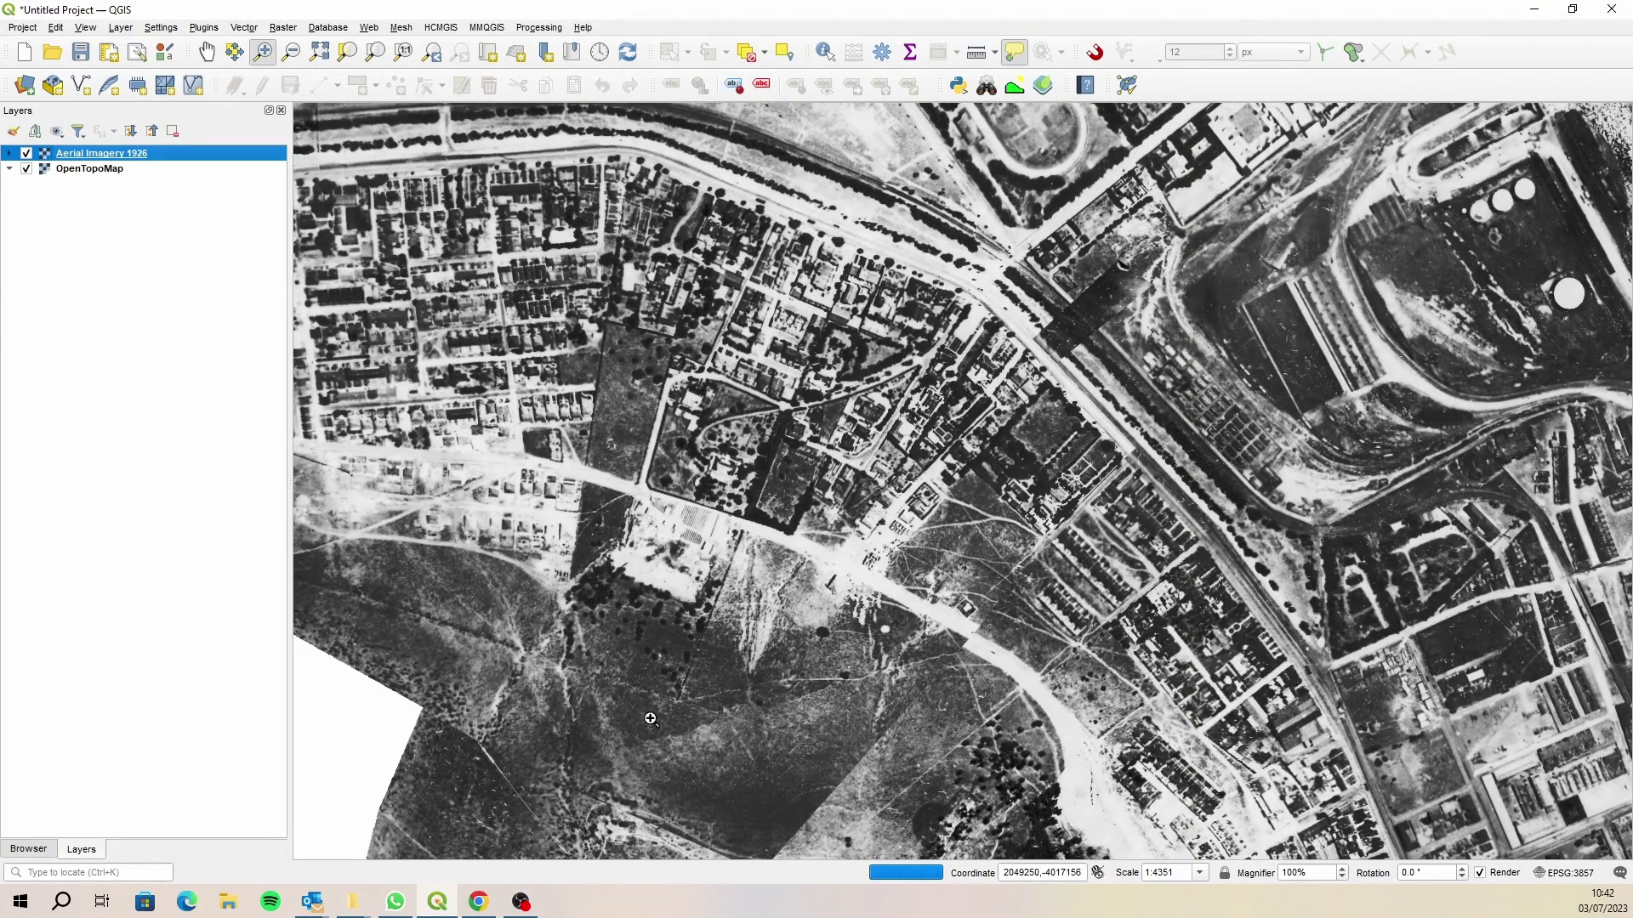
{"action": "scroll", "coordinate": [651, 721], "scroll_direction": "down", "scroll_amount": 2}
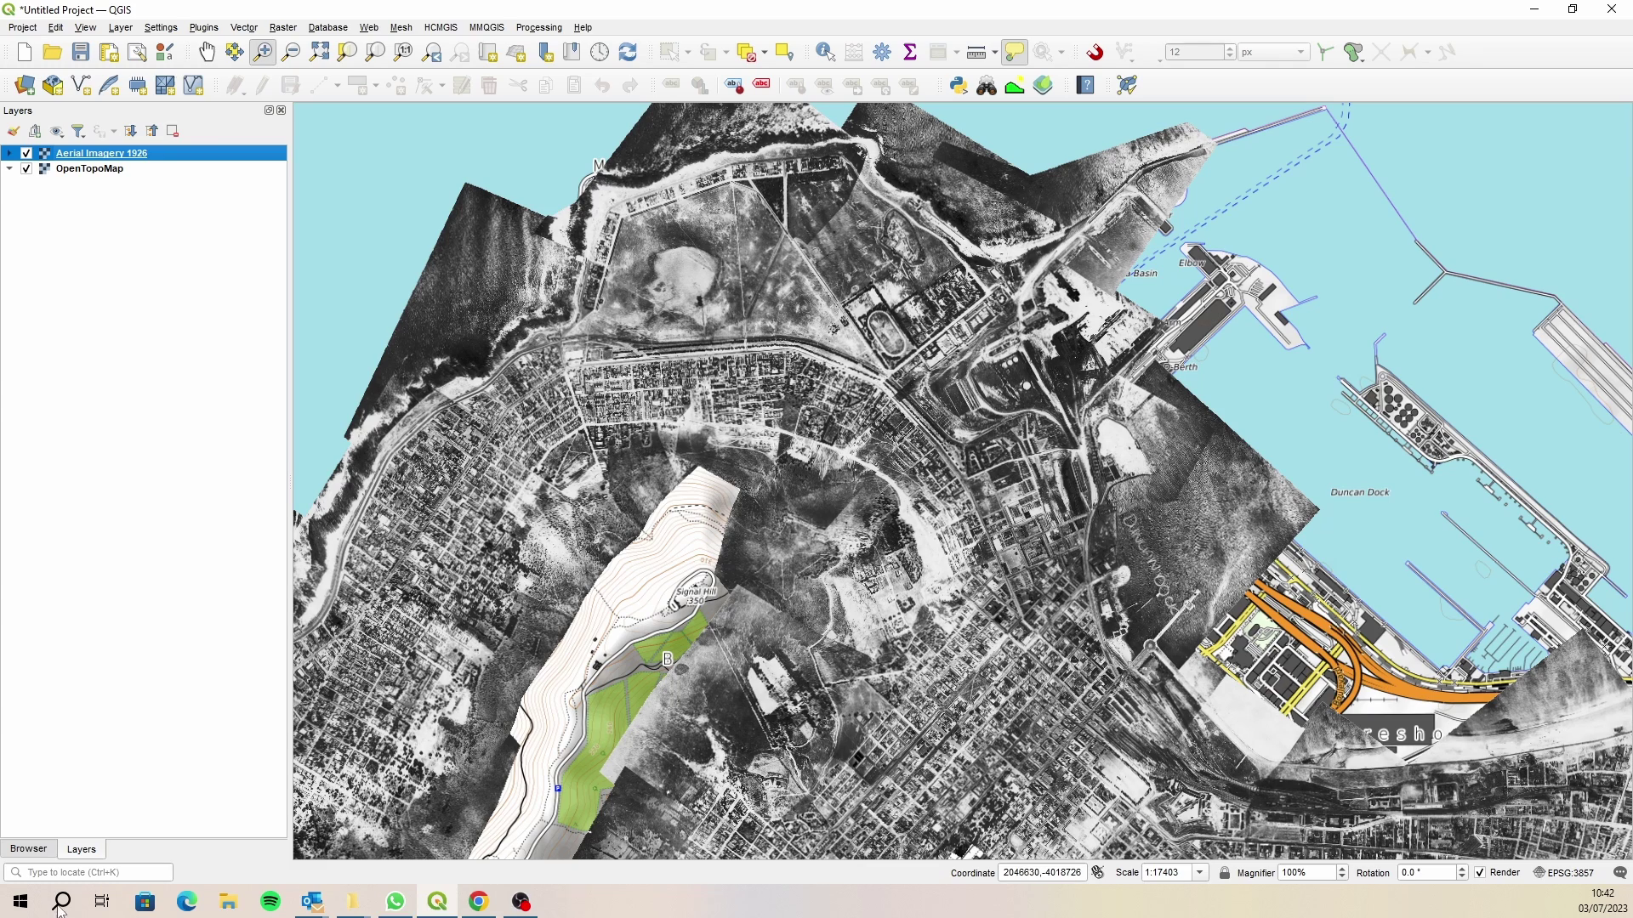
- Add Roads.shp from the G:\ drive's Transport Data folder on top of the 1926 imagery
{"action": "left_click", "coordinate": [28, 848]}
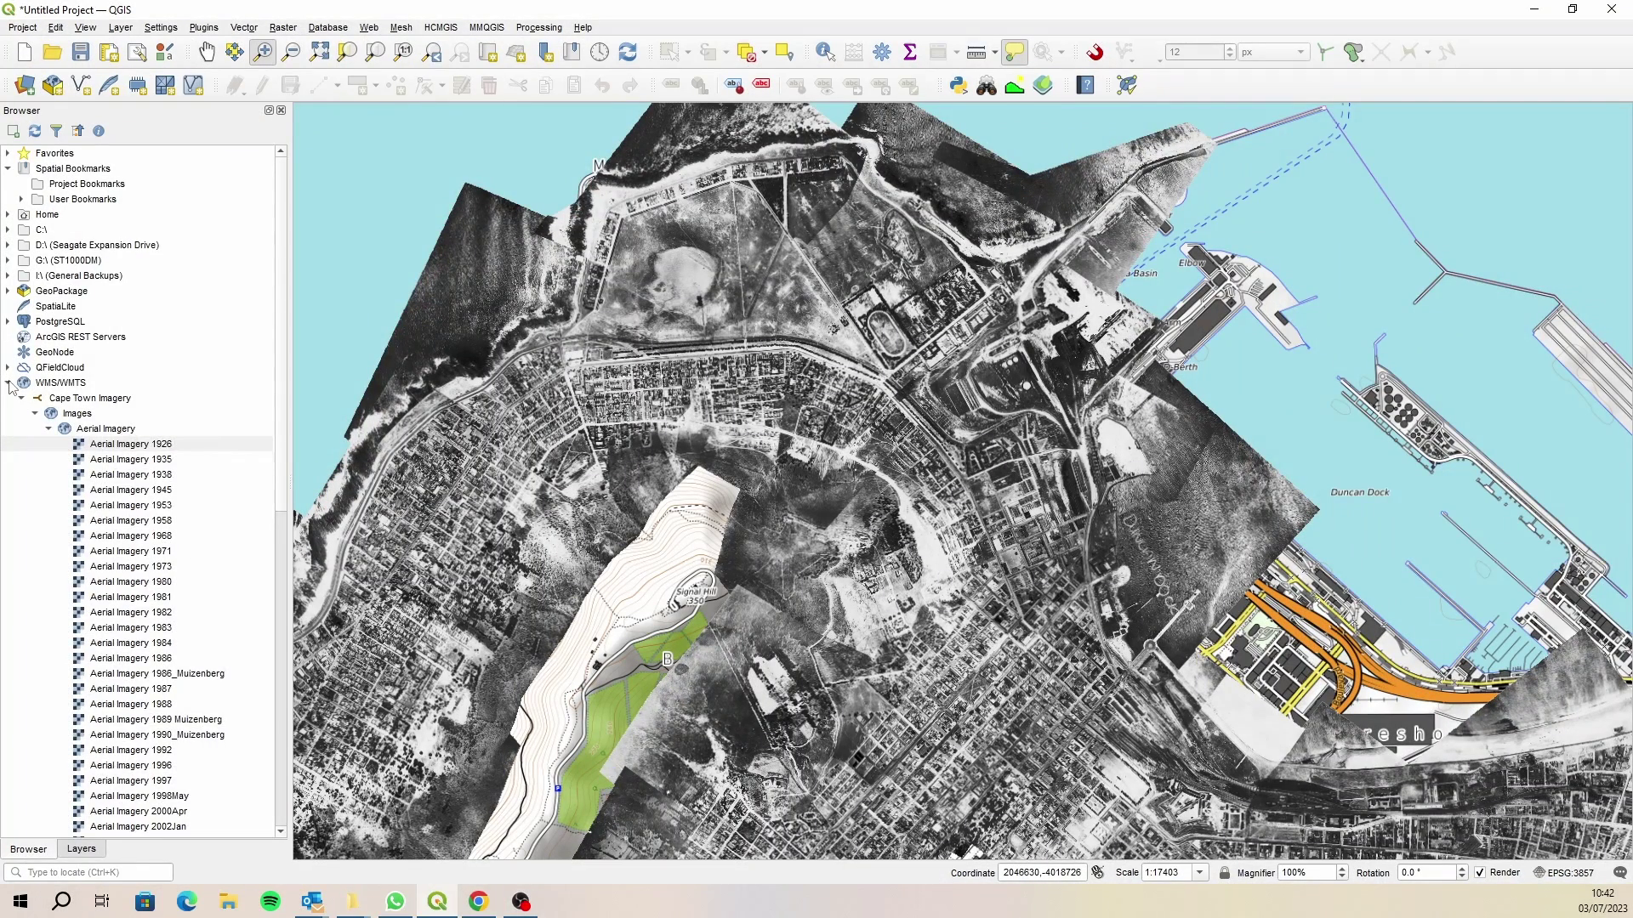
{"action": "left_click", "coordinate": [7, 381]}
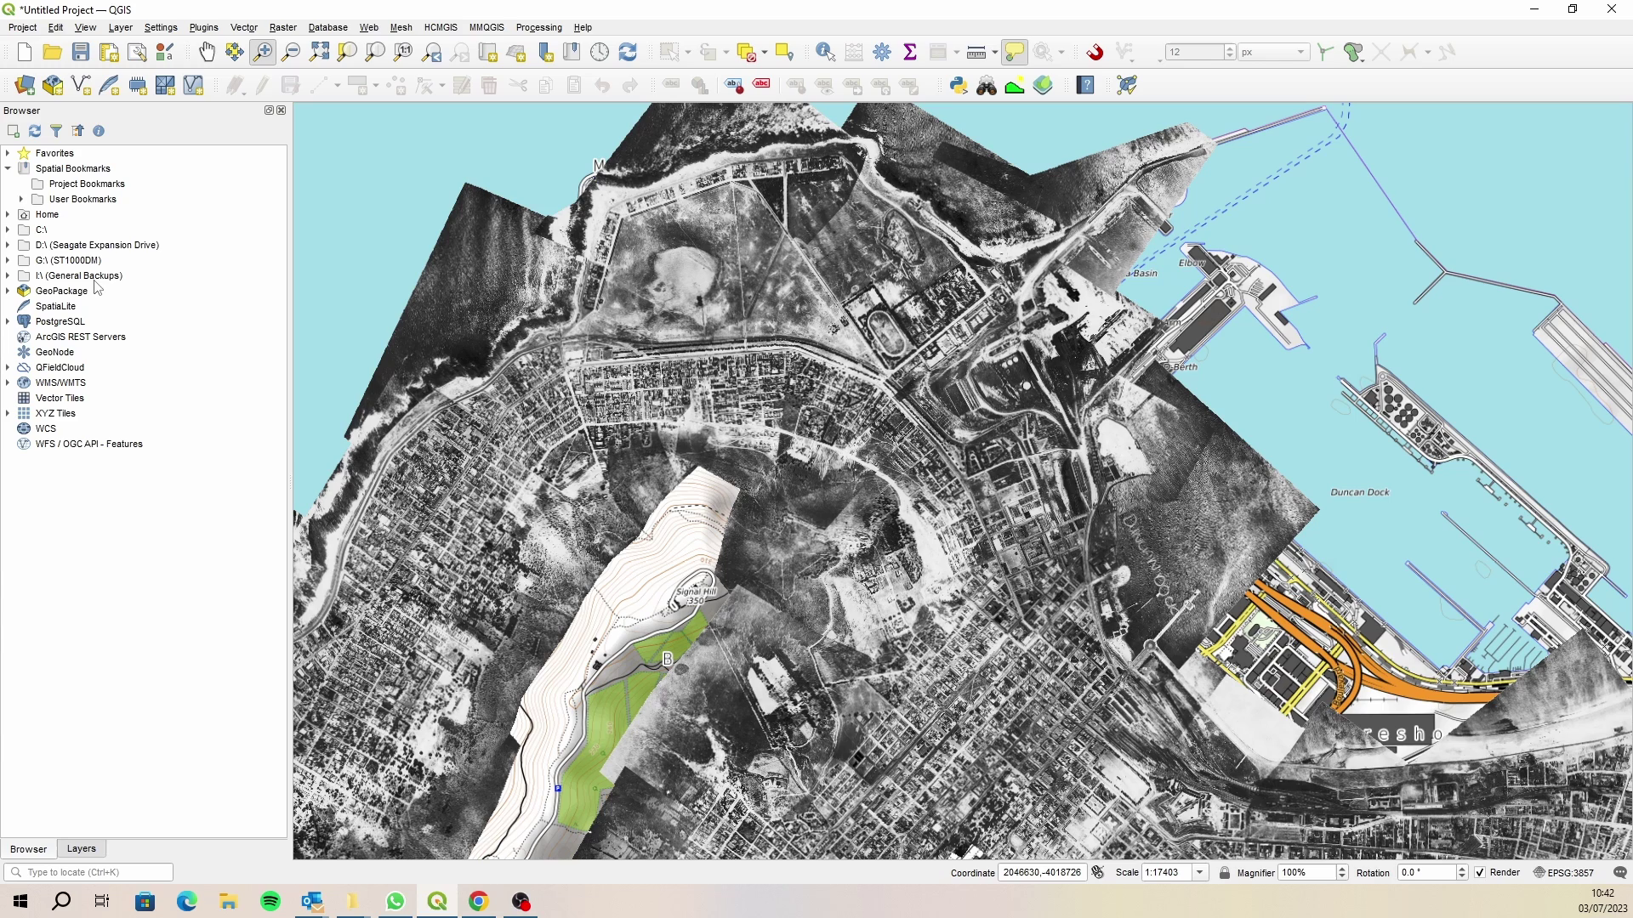
{"action": "left_click", "coordinate": [7, 260]}
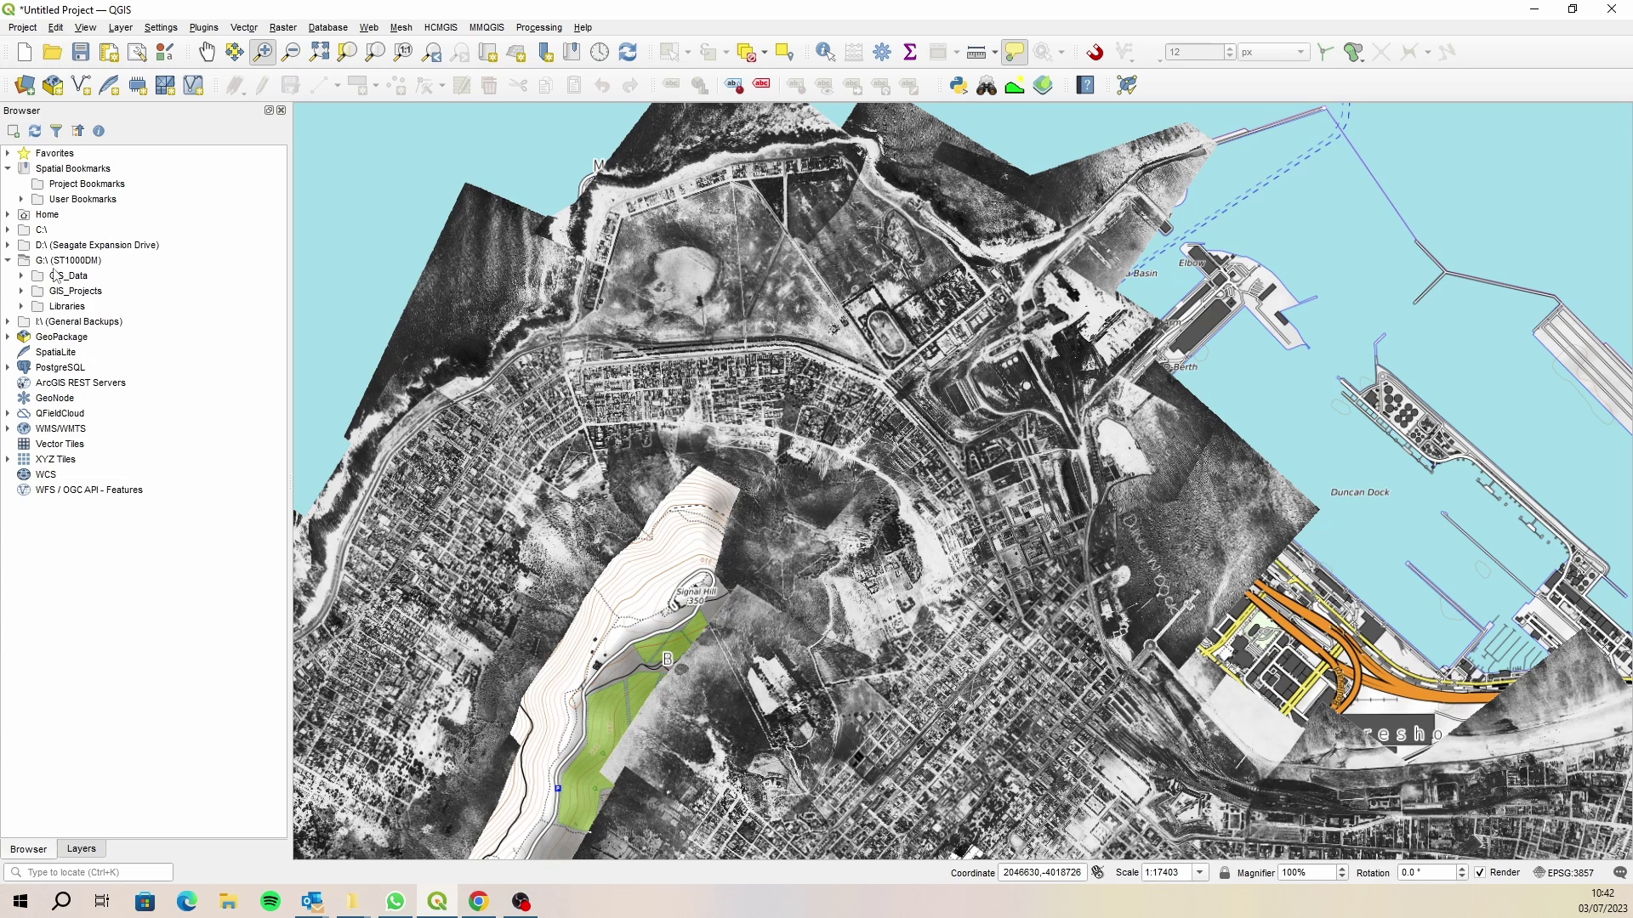
{"action": "left_click", "coordinate": [23, 276]}
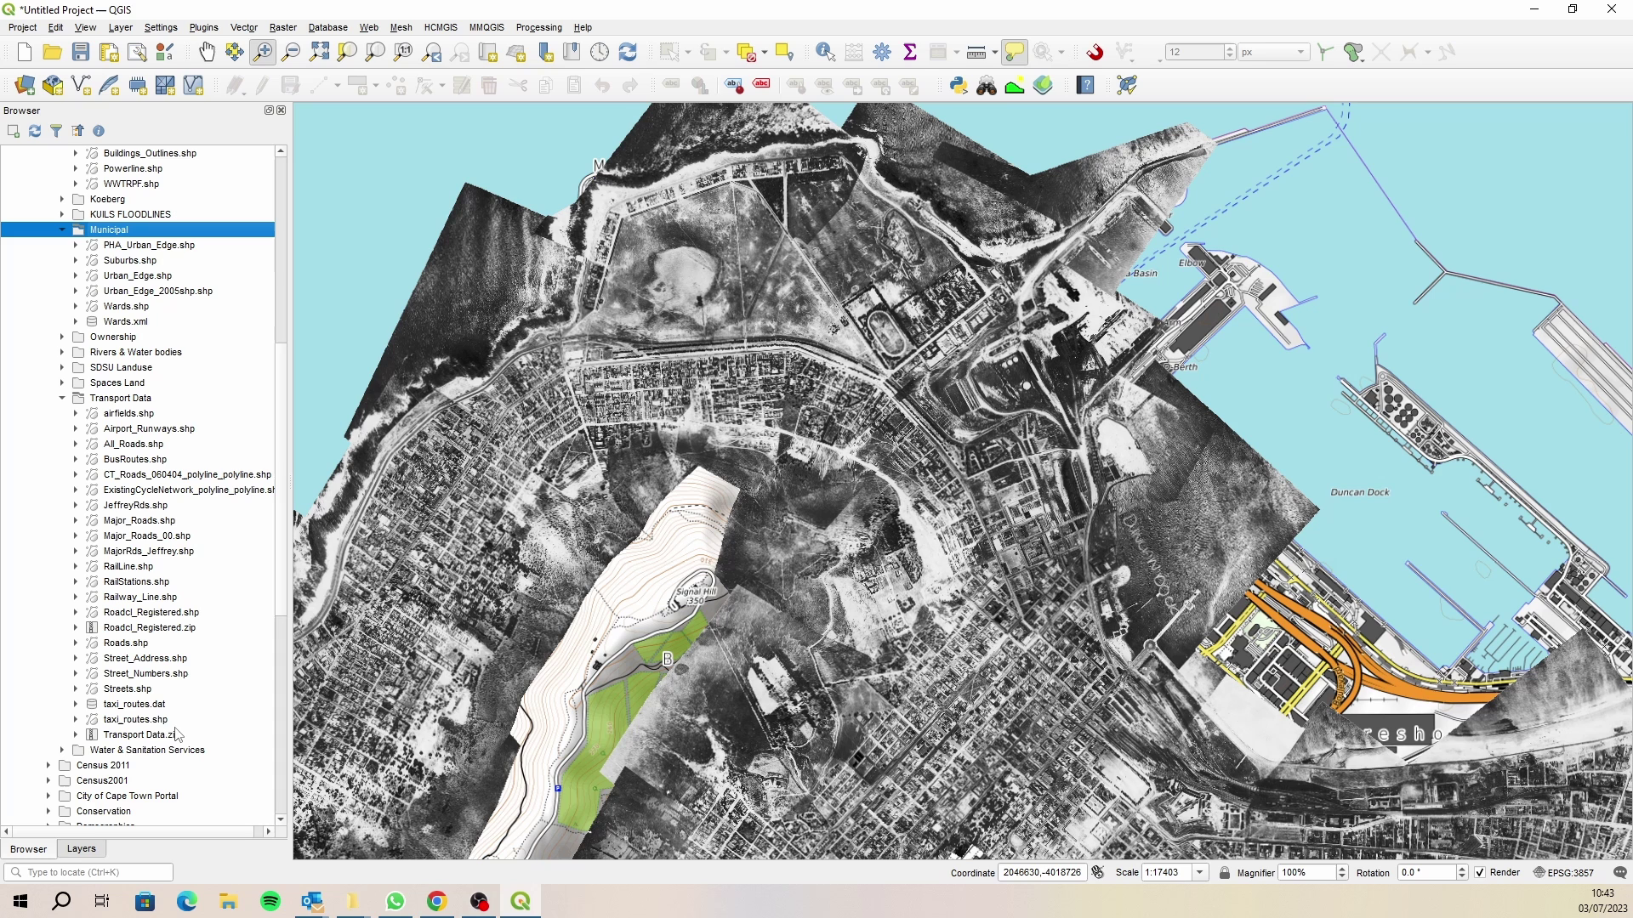
{"action": "left_click", "coordinate": [106, 645]}
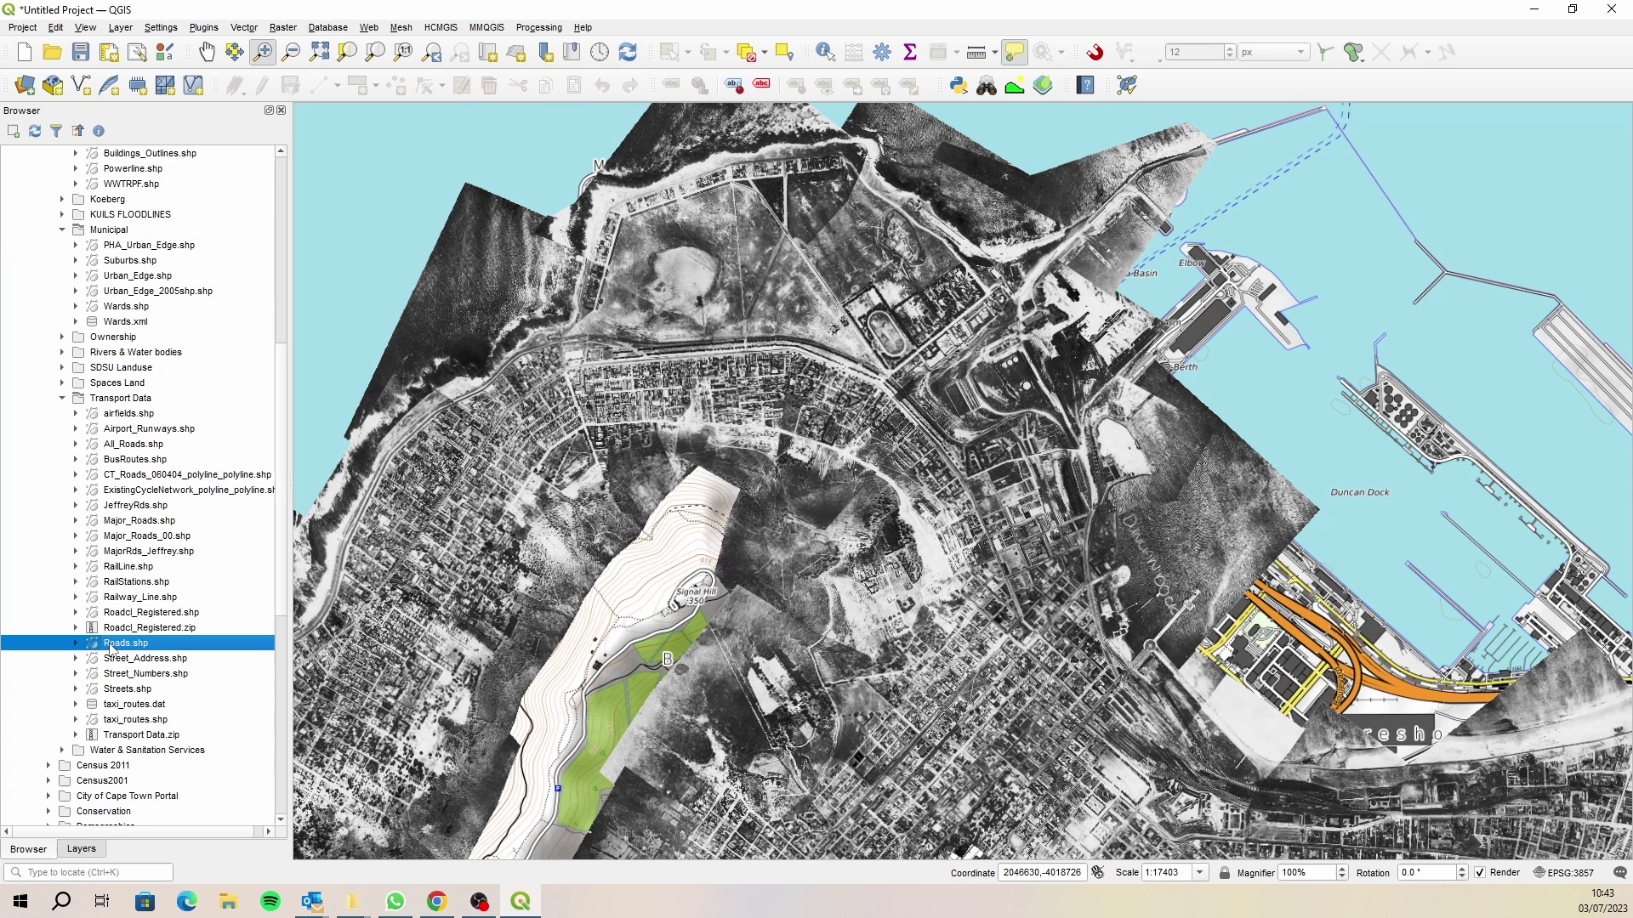
{"action": "left_click_drag", "start_coordinate": [110, 649], "coordinate": [513, 652]}
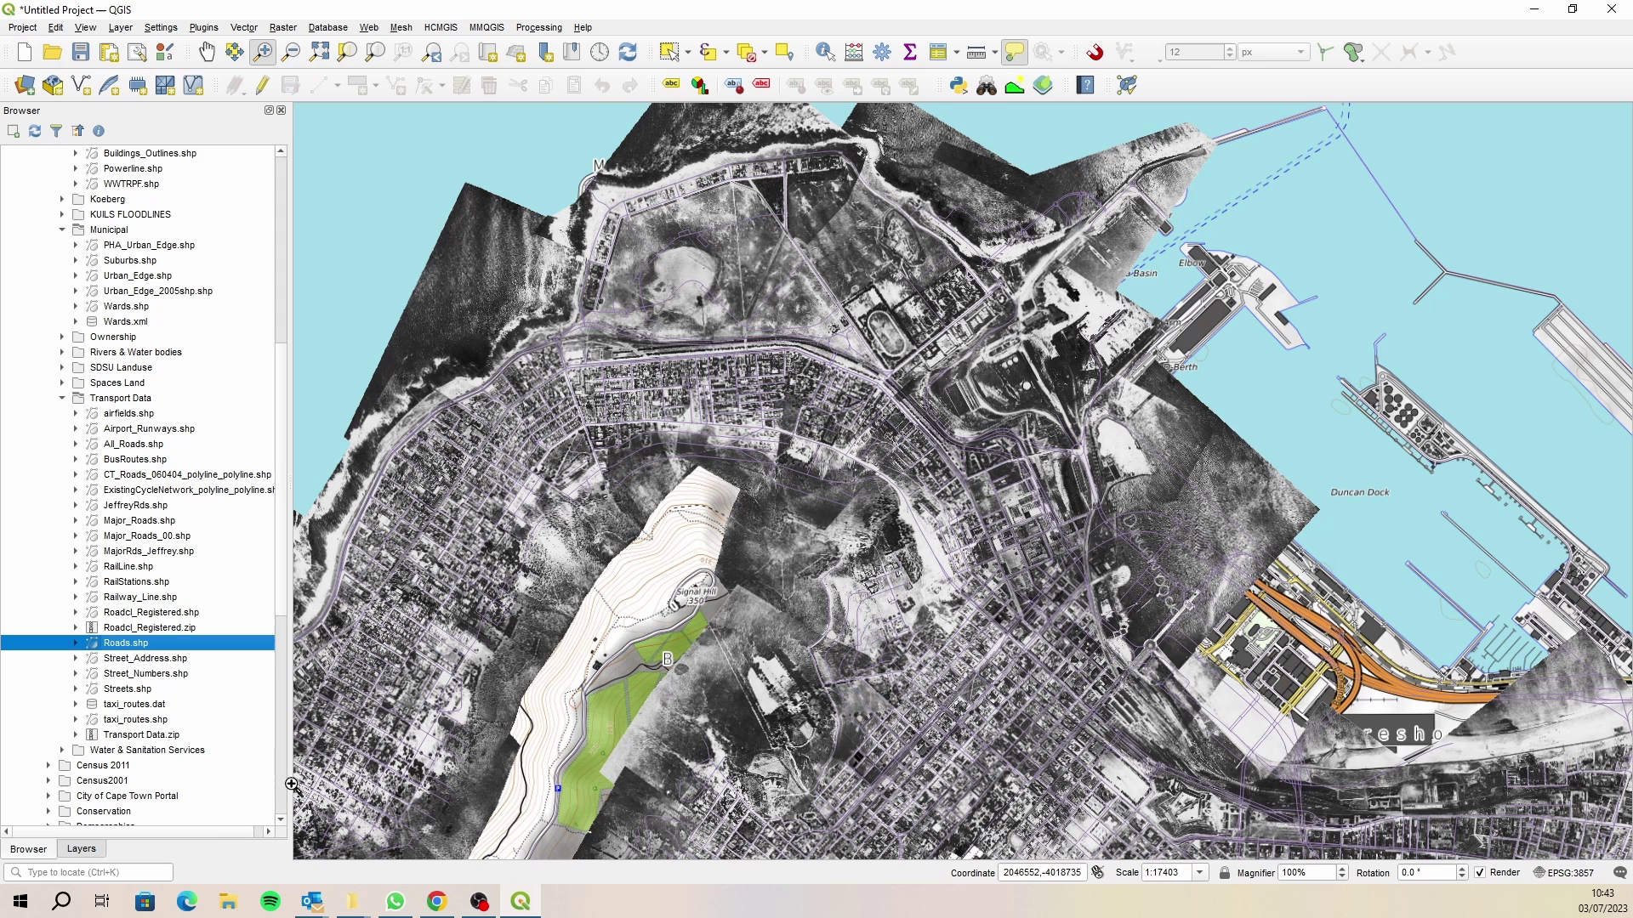
{"action": "left_click", "coordinate": [82, 849]}
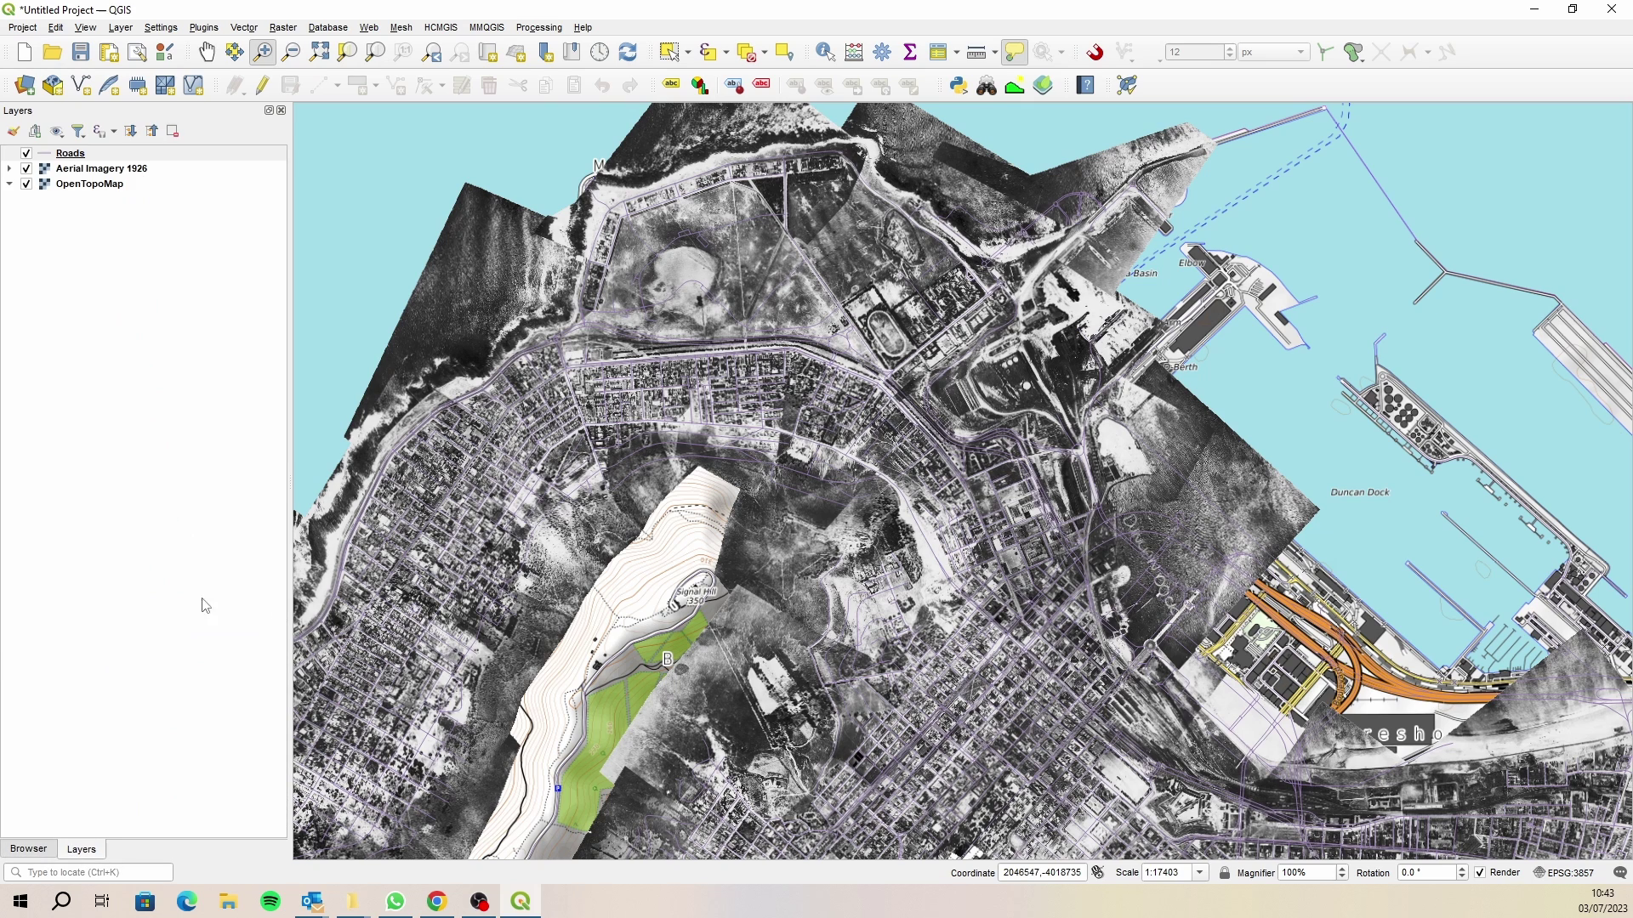
- Give the Roads layer cyan line symbology with 0.4 mm width
{"action": "left_click", "coordinate": [43, 154]}
{"action": "double_click", "coordinate": [45, 158]}
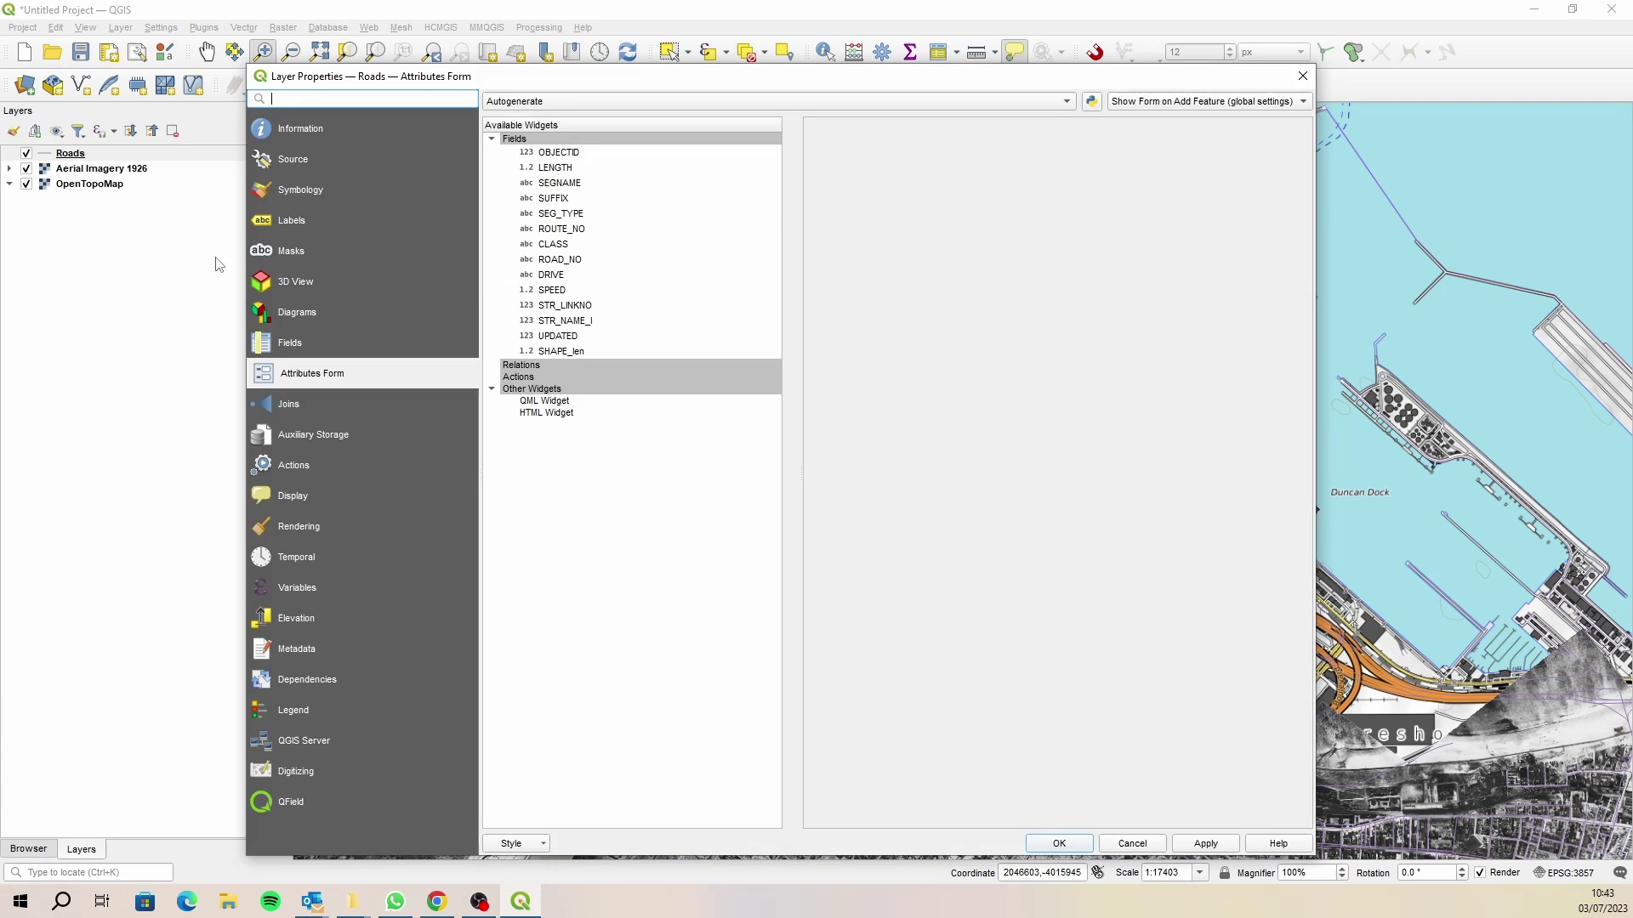
{"action": "left_click", "coordinate": [310, 190]}
{"action": "left_click_drag", "start_coordinate": [690, 308], "coordinate": [482, 316]}
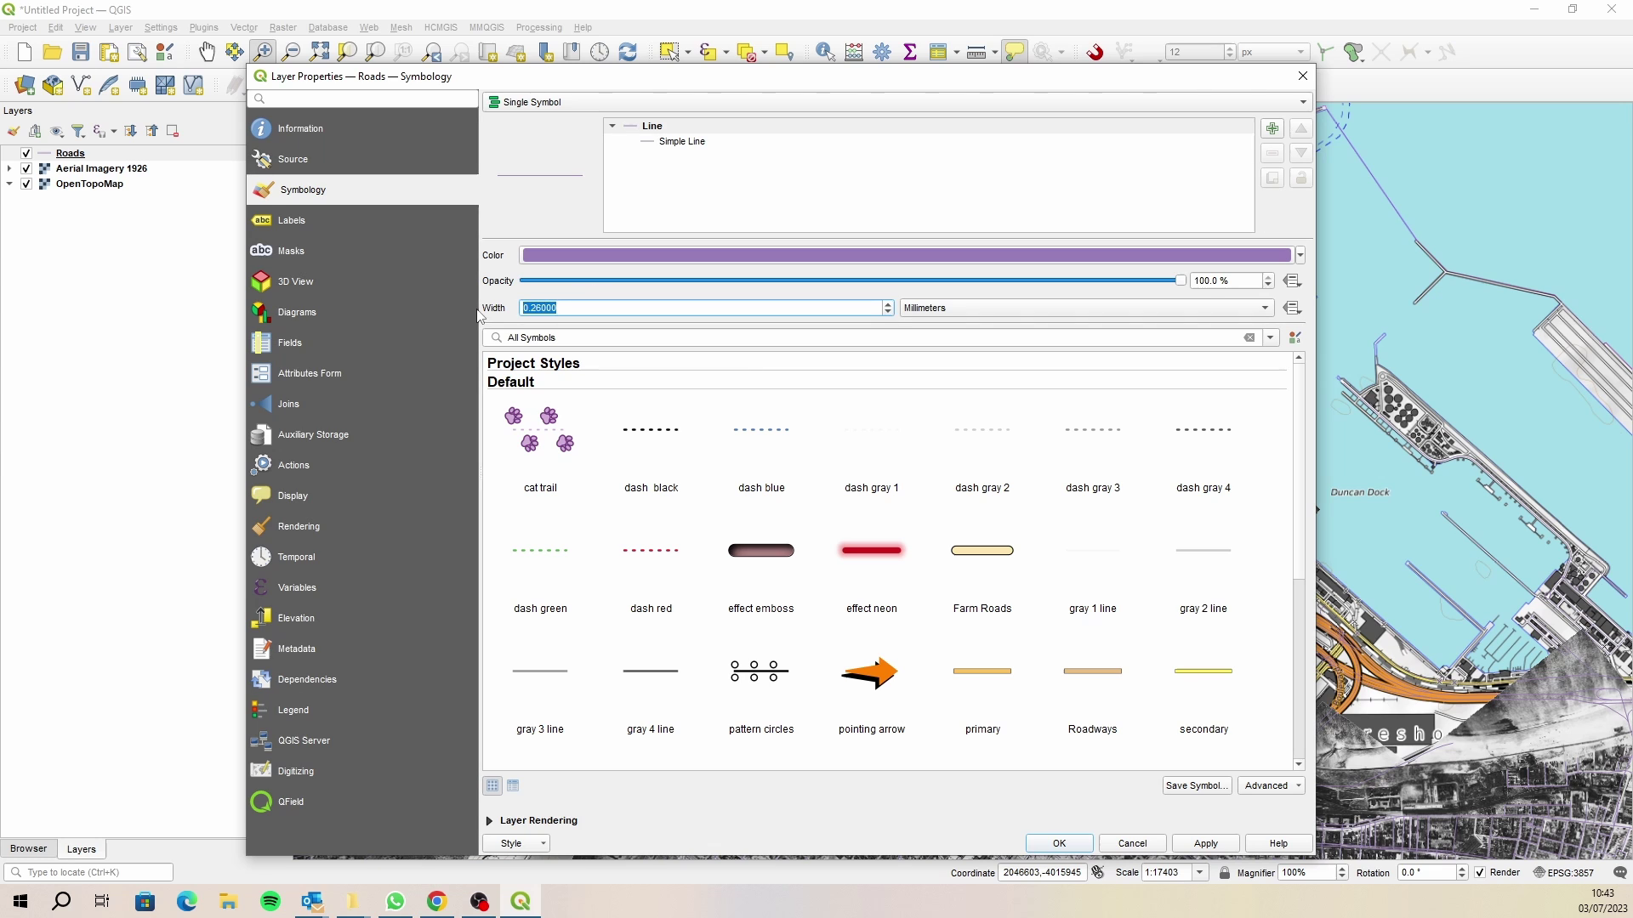
{"action": "type", "text": "0.4"}
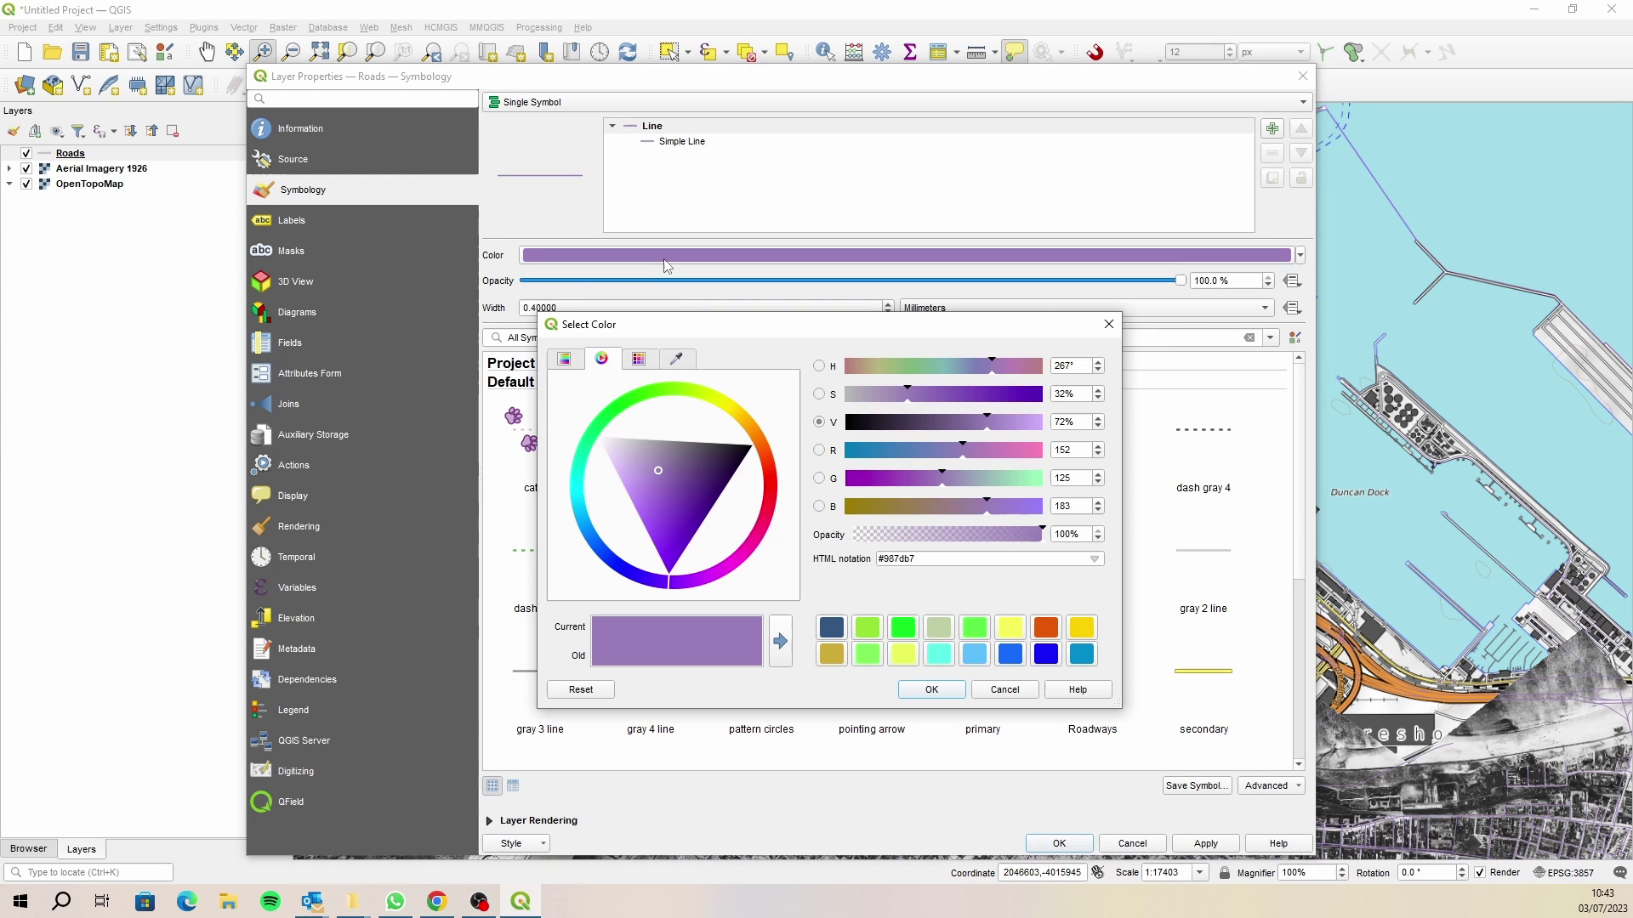
{"action": "left_click", "coordinate": [663, 256]}
{"action": "left_click", "coordinate": [939, 654]}
{"action": "left_click", "coordinate": [958, 691]}
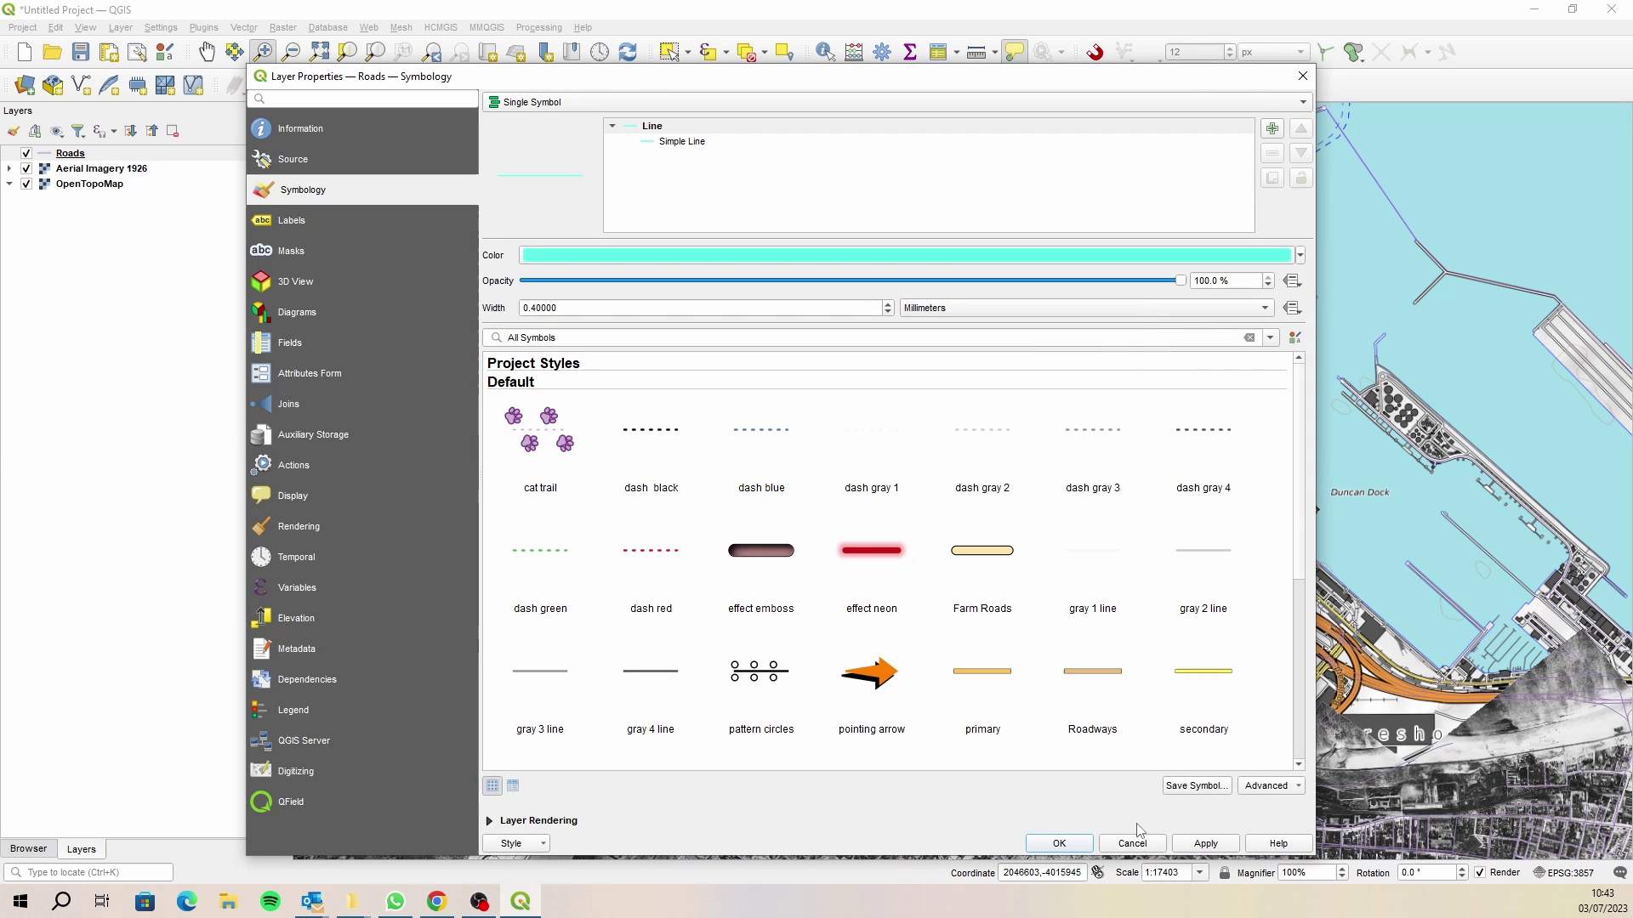
{"action": "left_click", "coordinate": [1205, 843]}
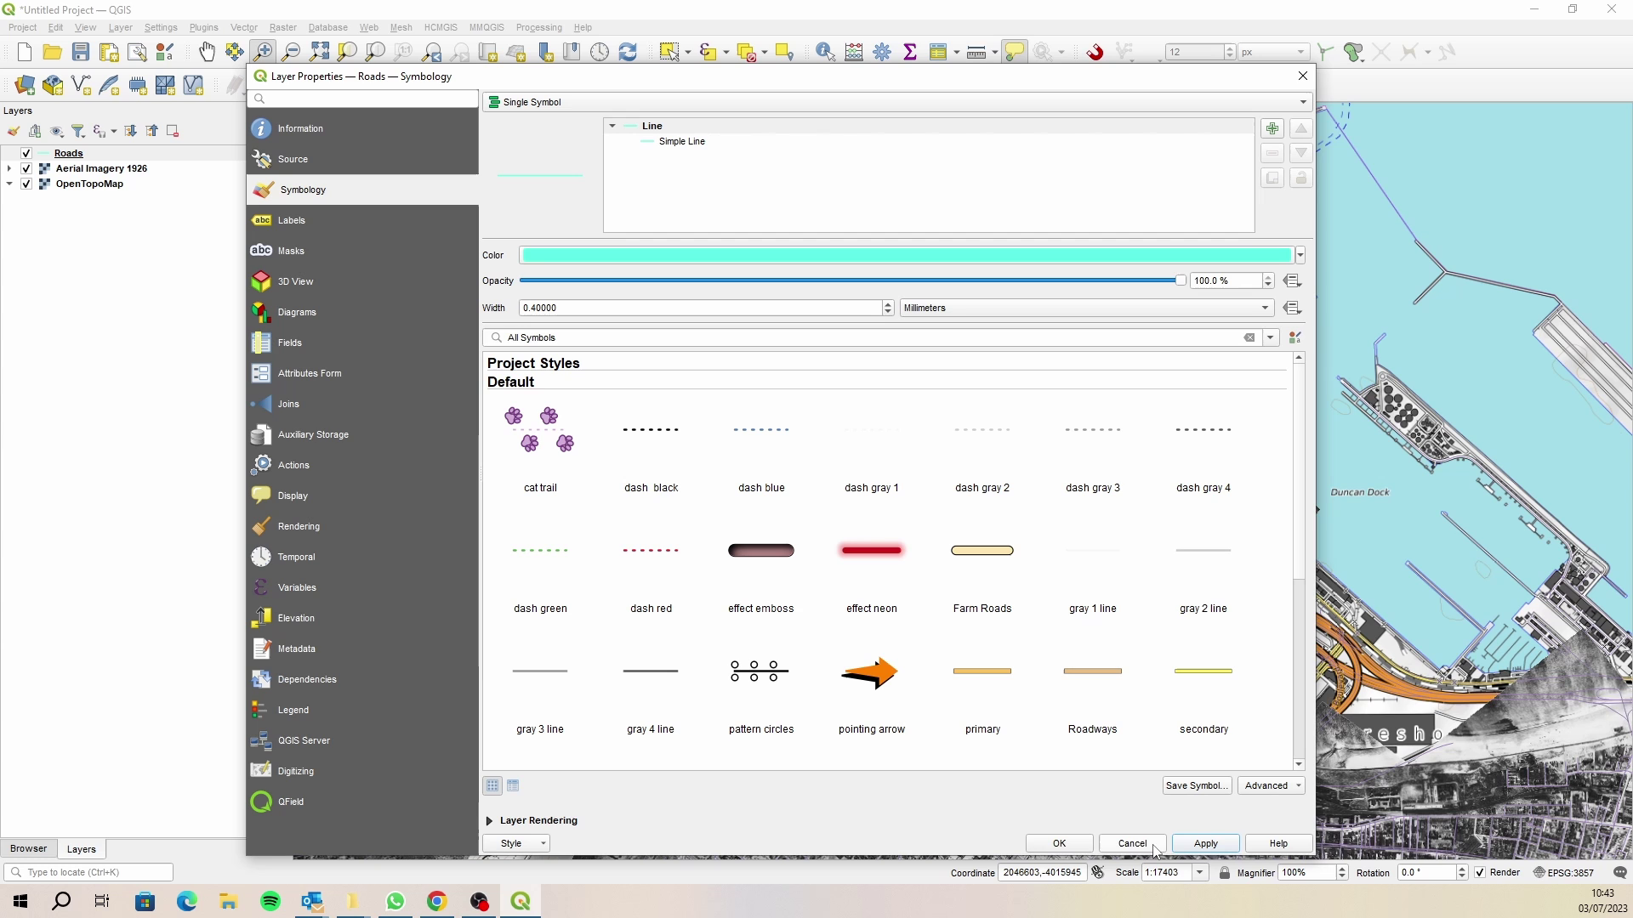
{"action": "left_click", "coordinate": [1059, 844]}
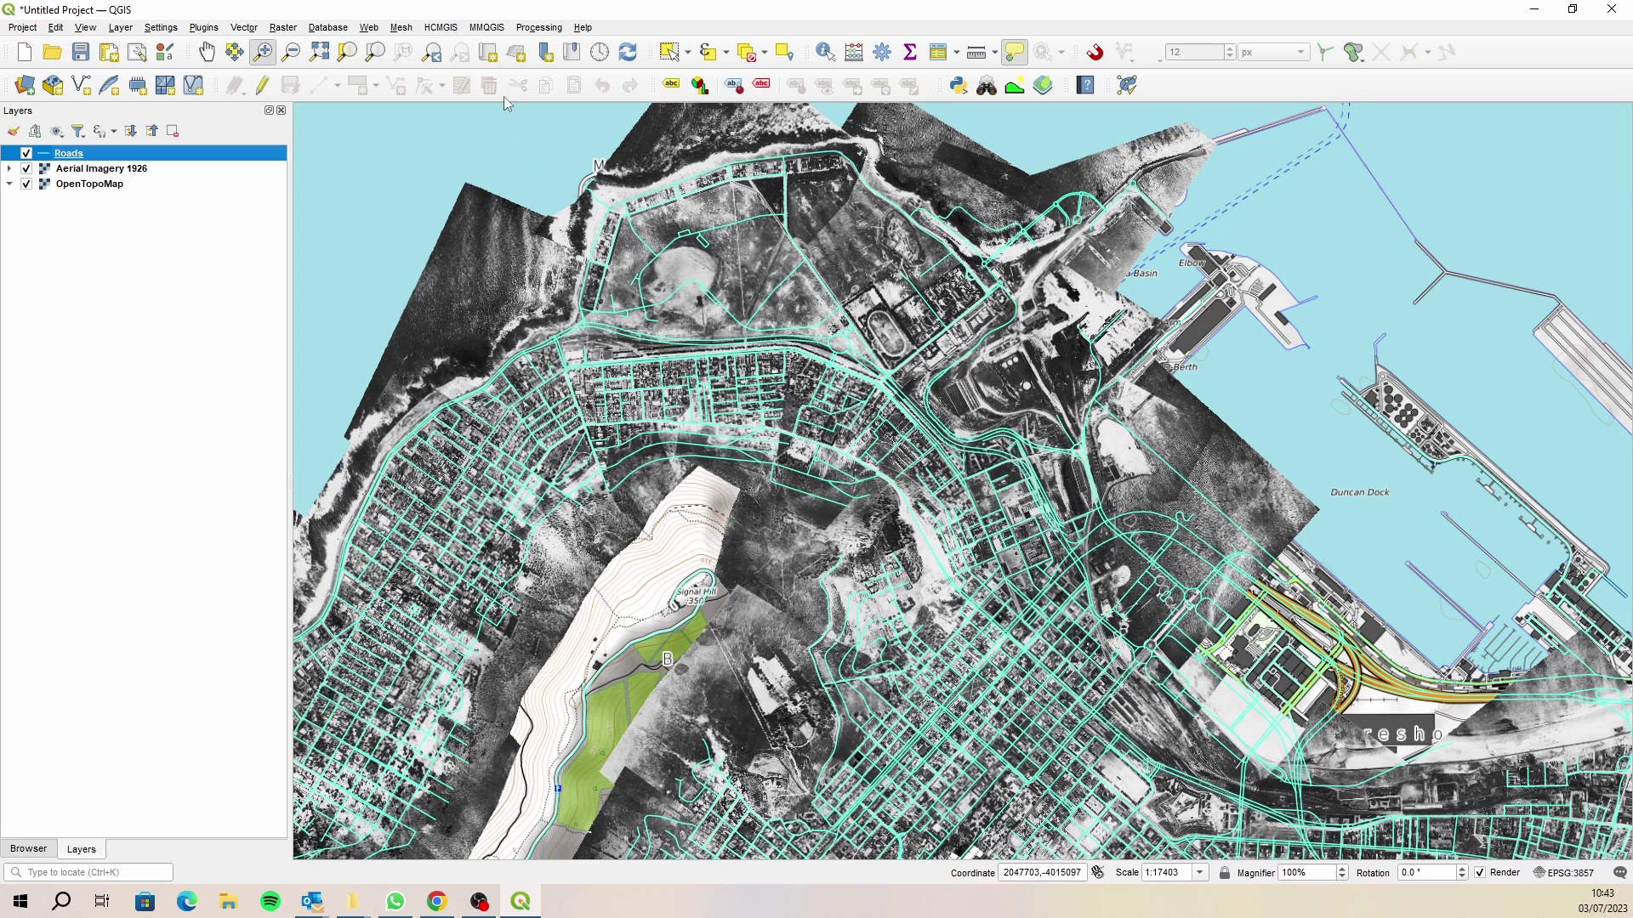
- Pan across the eastern suburbs and Signal Hill, settling on the harbour and city centre
{"action": "left_click", "coordinate": [207, 52]}
{"action": "left_click_drag", "start_coordinate": [924, 684], "coordinate": [778, 324]}
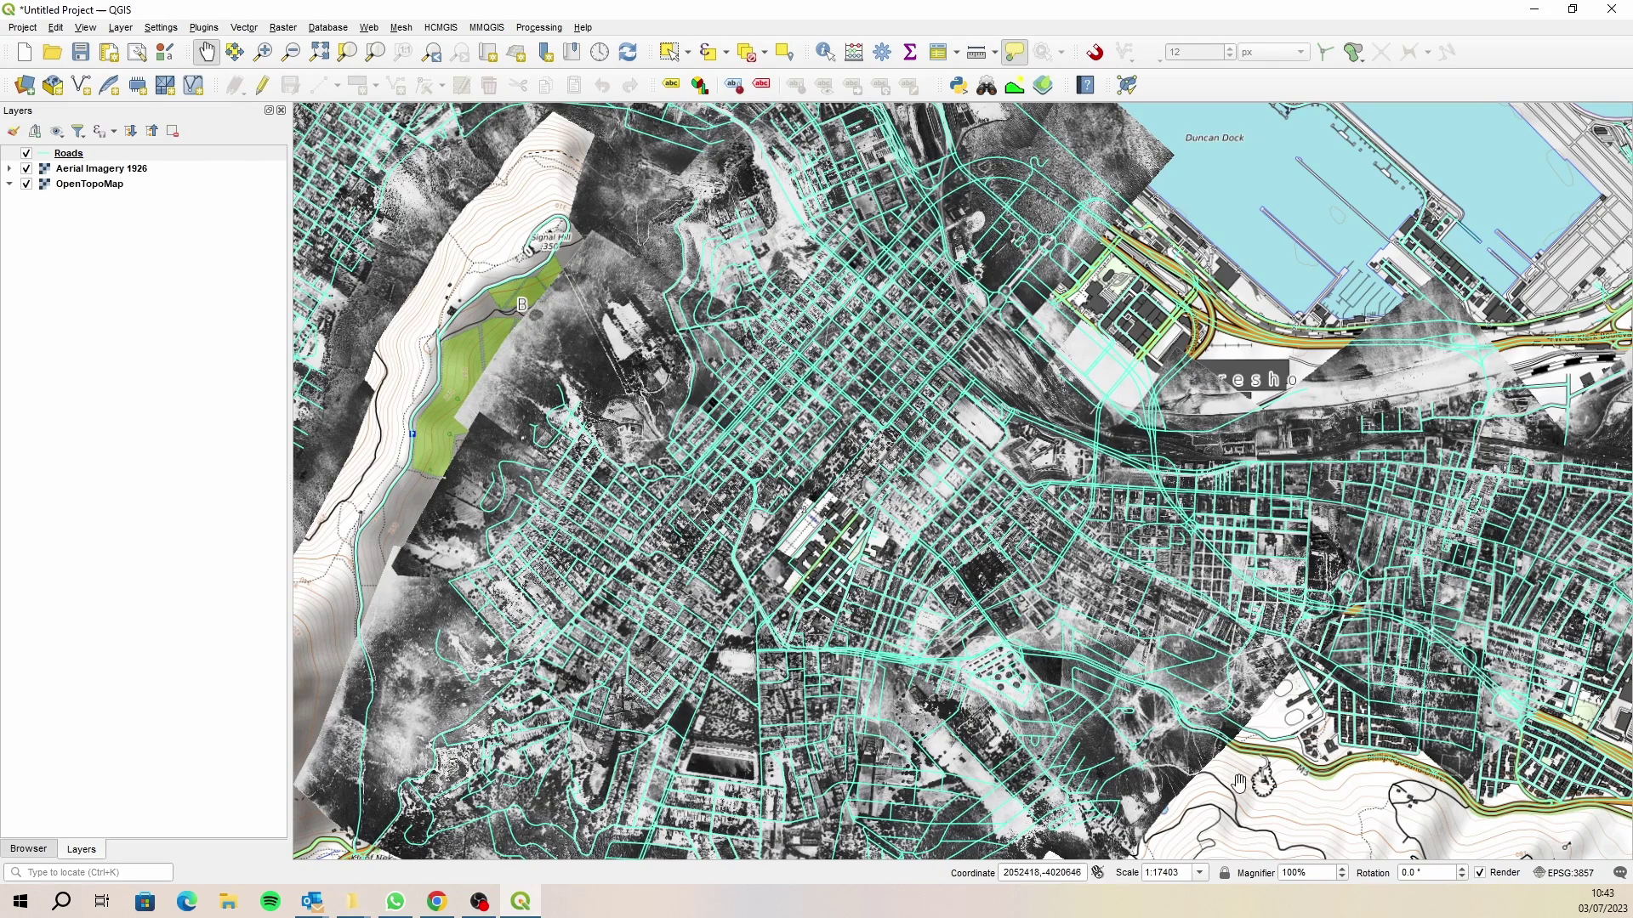
{"action": "left_click_drag", "start_coordinate": [1405, 708], "coordinate": [764, 592]}
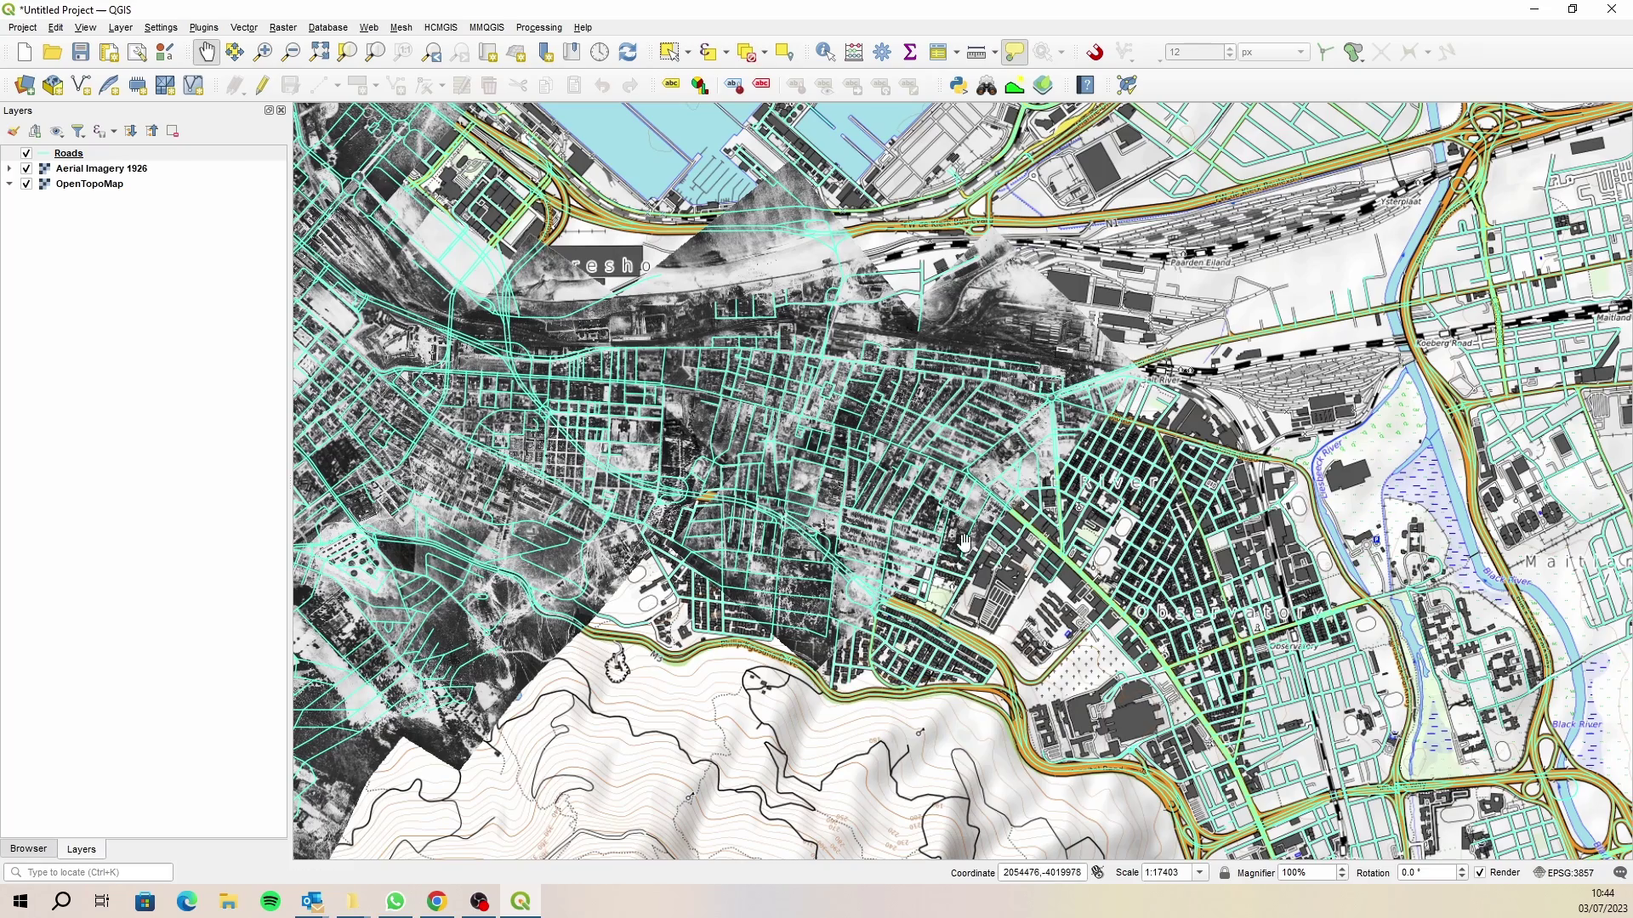
{"action": "left_click_drag", "start_coordinate": [557, 491], "coordinate": [1325, 651]}
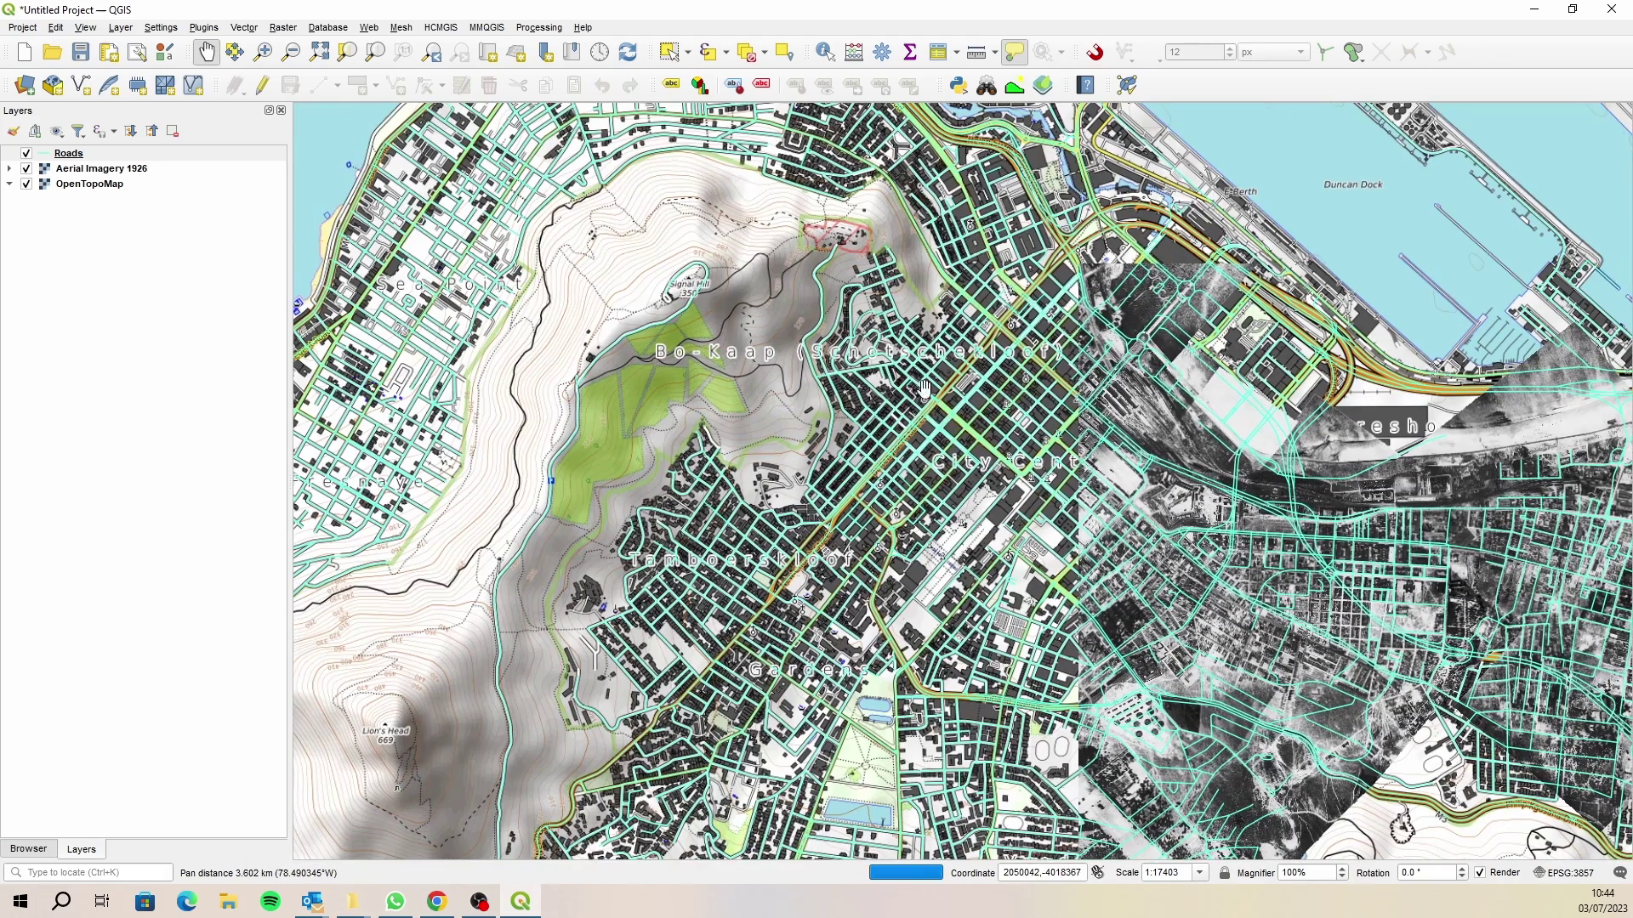
{"action": "left_click_drag", "start_coordinate": [902, 535], "coordinate": [944, 638]}
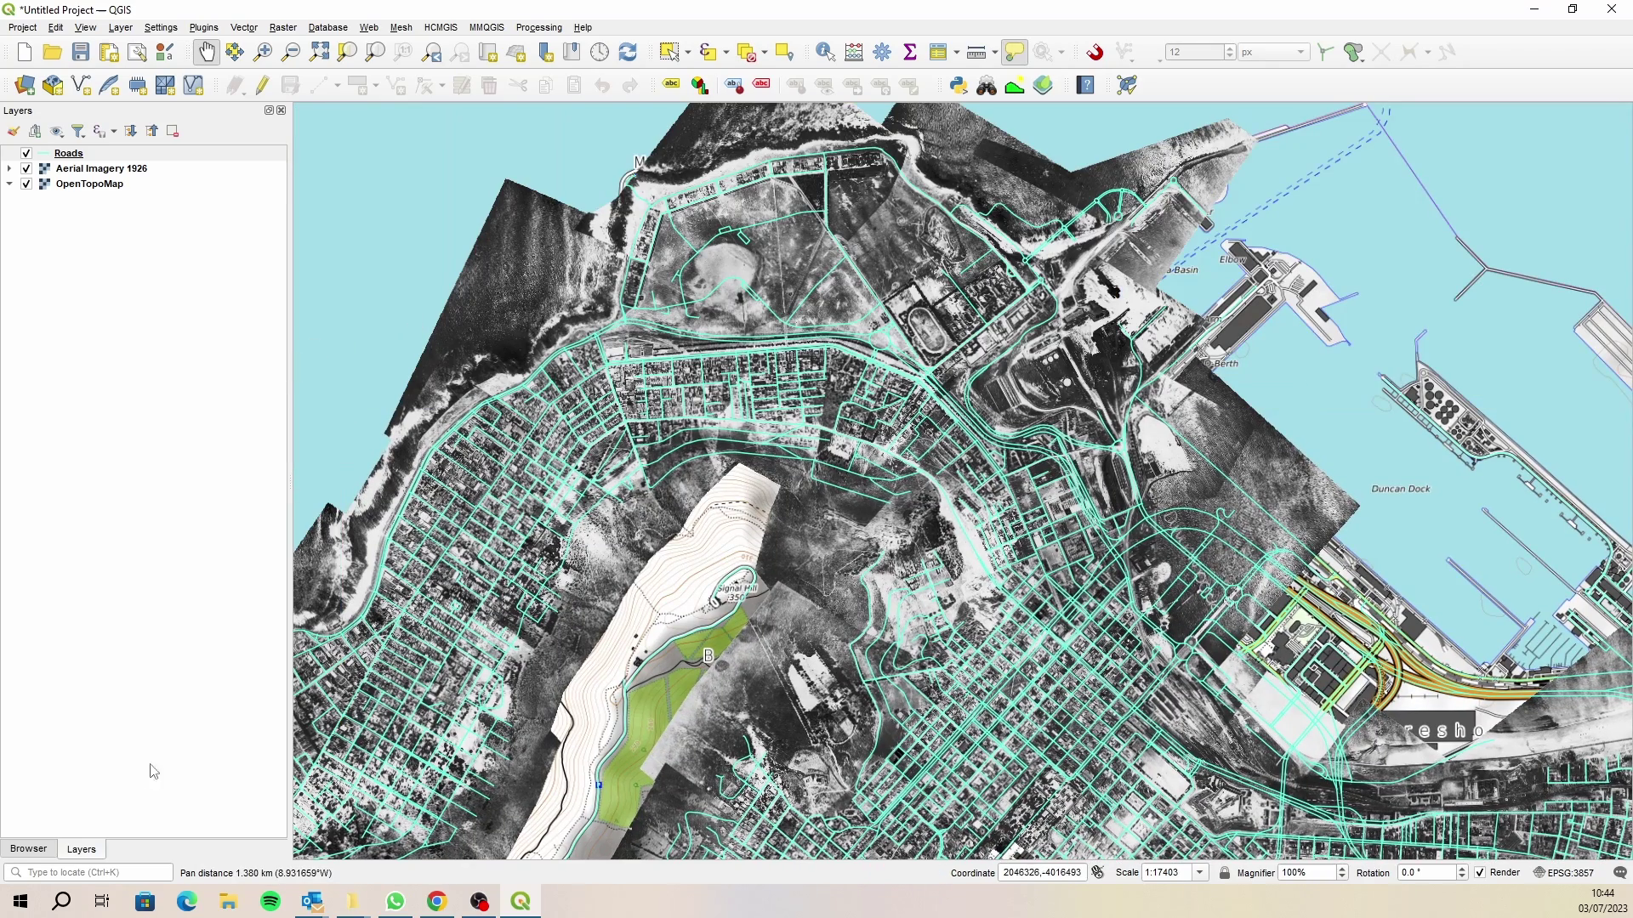
{"action": "left_click", "coordinate": [51, 848]}
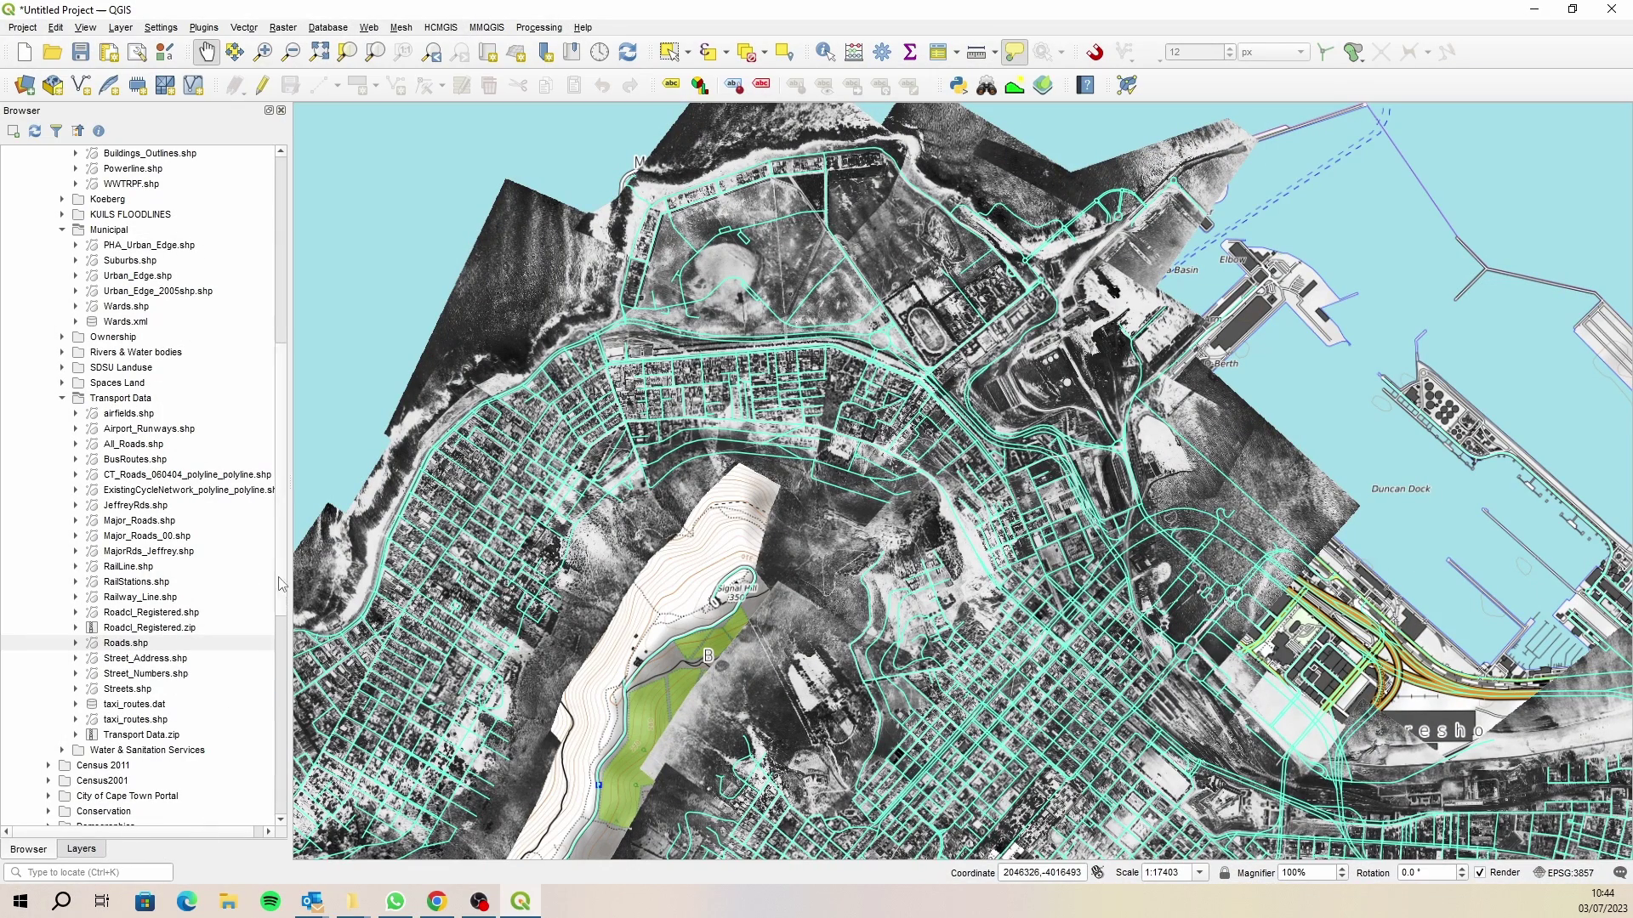
- Drag Aerial Imagery 2023Jan from the Cape Town Imagery connection onto the map
{"action": "left_click_drag", "start_coordinate": [280, 584], "coordinate": [277, 375]}
{"action": "left_click", "coordinate": [8, 260]}
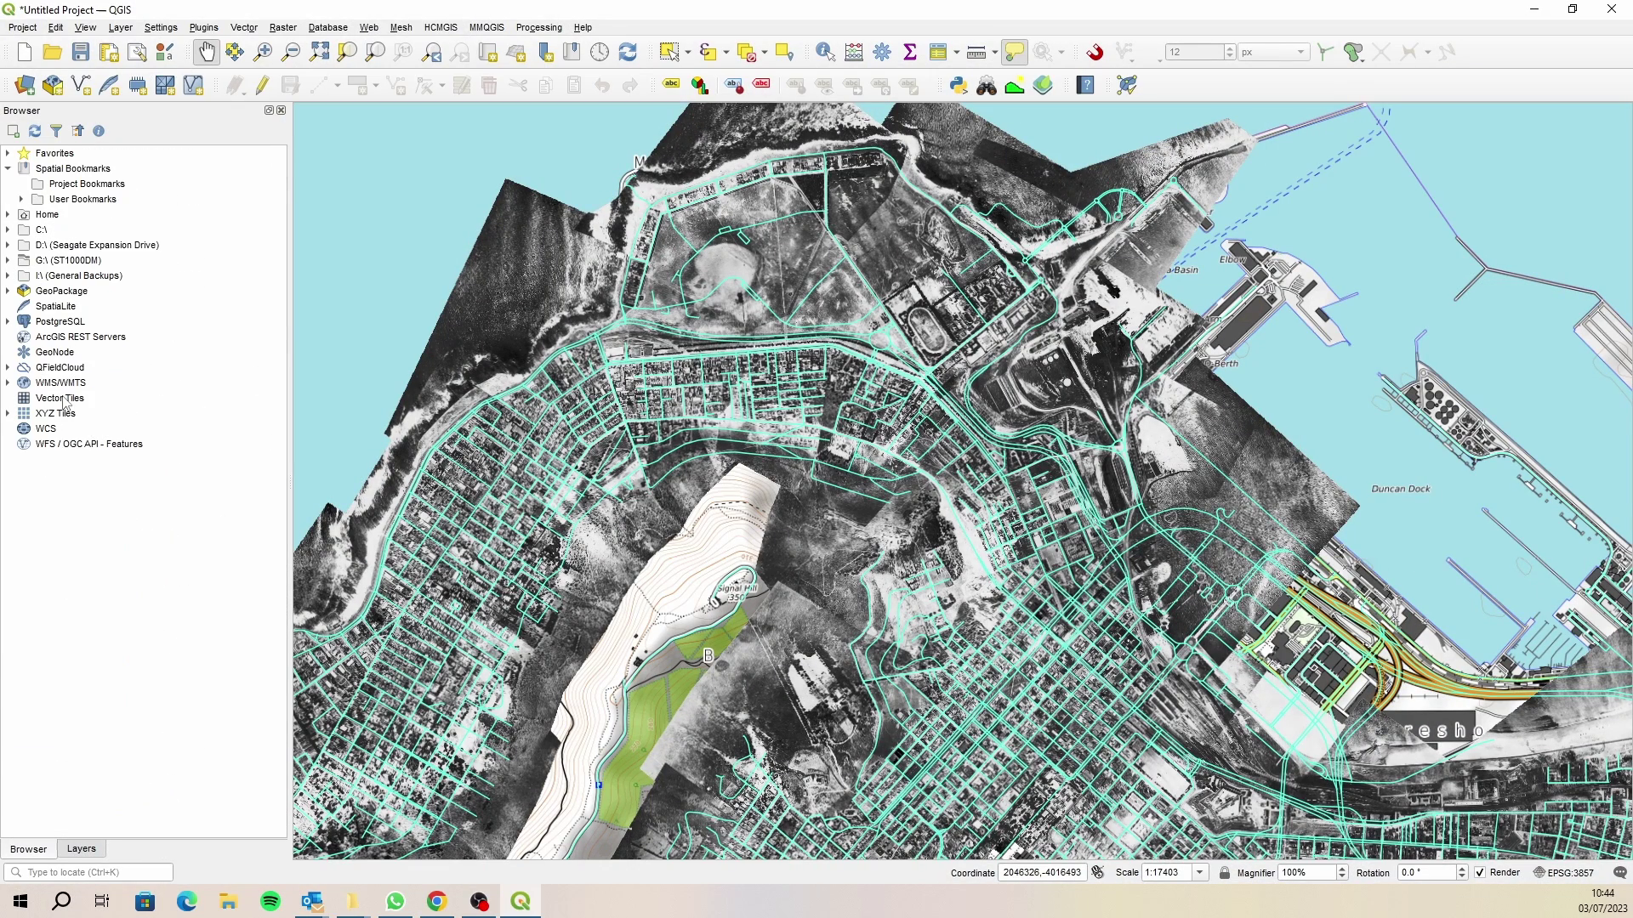
{"action": "left_click", "coordinate": [19, 398]}
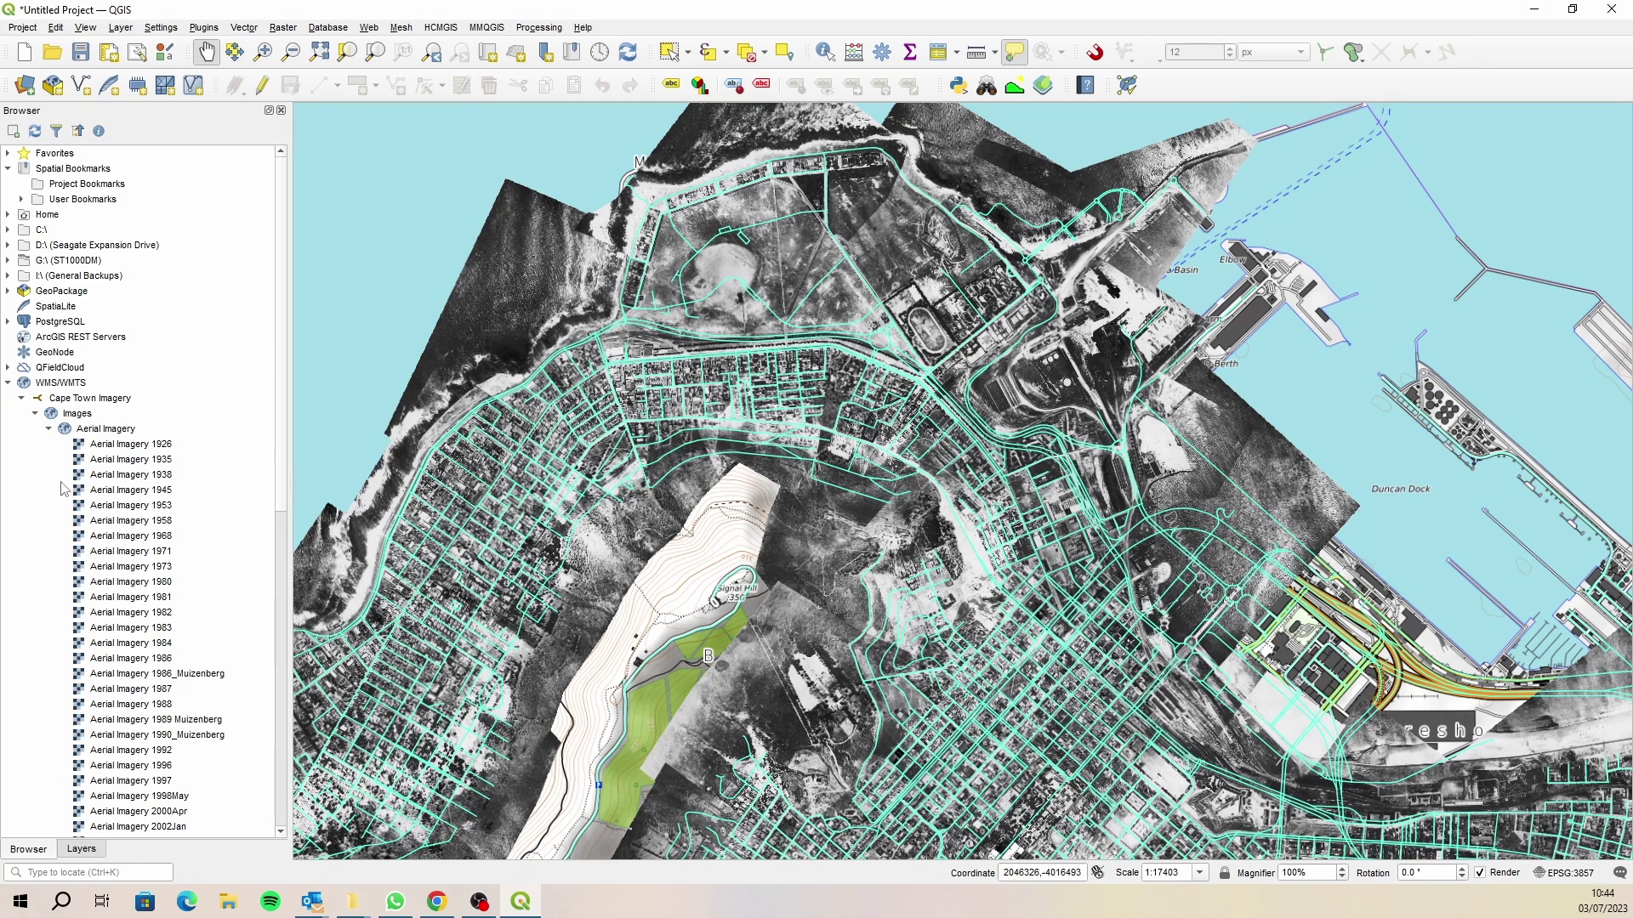
{"action": "left_click_drag", "start_coordinate": [284, 375], "coordinate": [285, 660]}
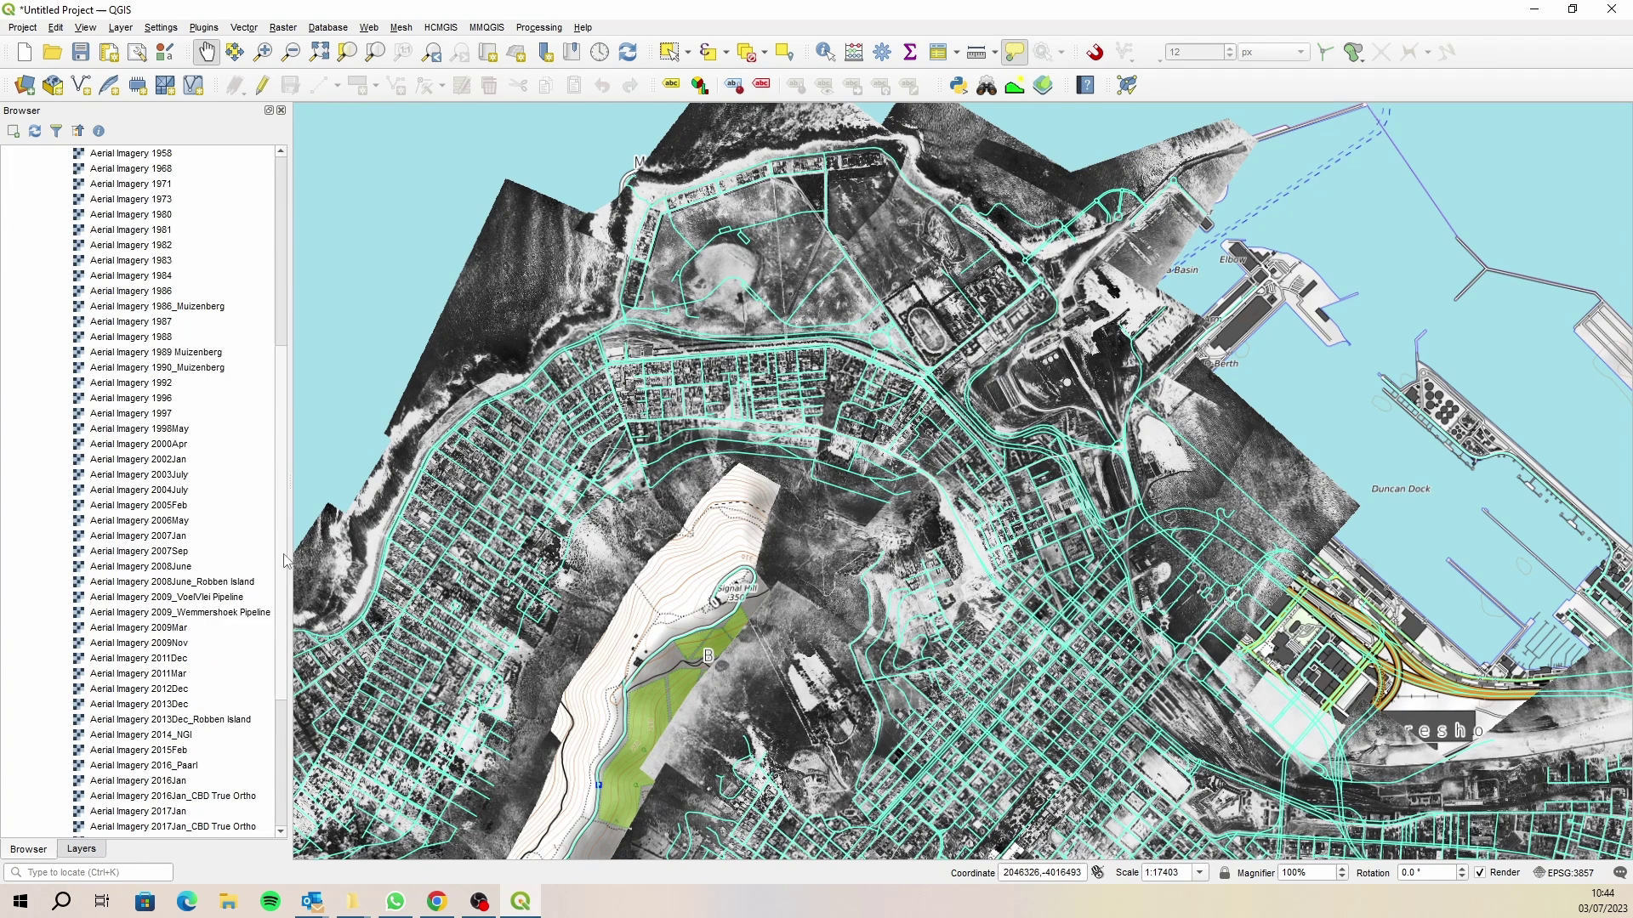
{"action": "scroll", "coordinate": [285, 660], "scroll_direction": "down", "scroll_amount": 1}
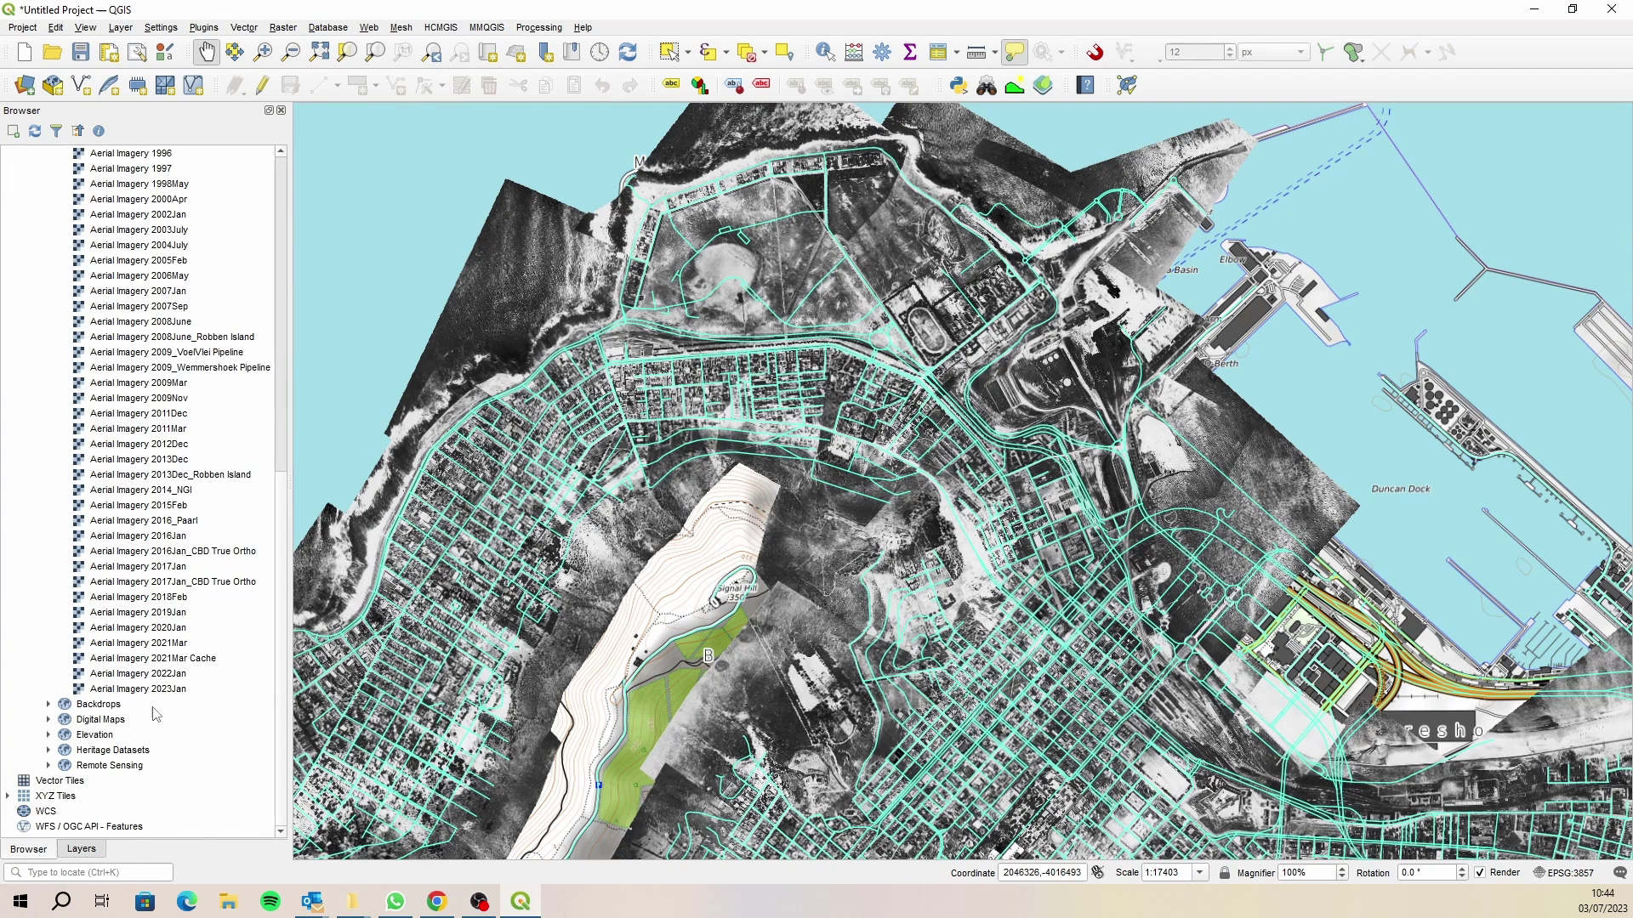
{"action": "left_click", "coordinate": [114, 691]}
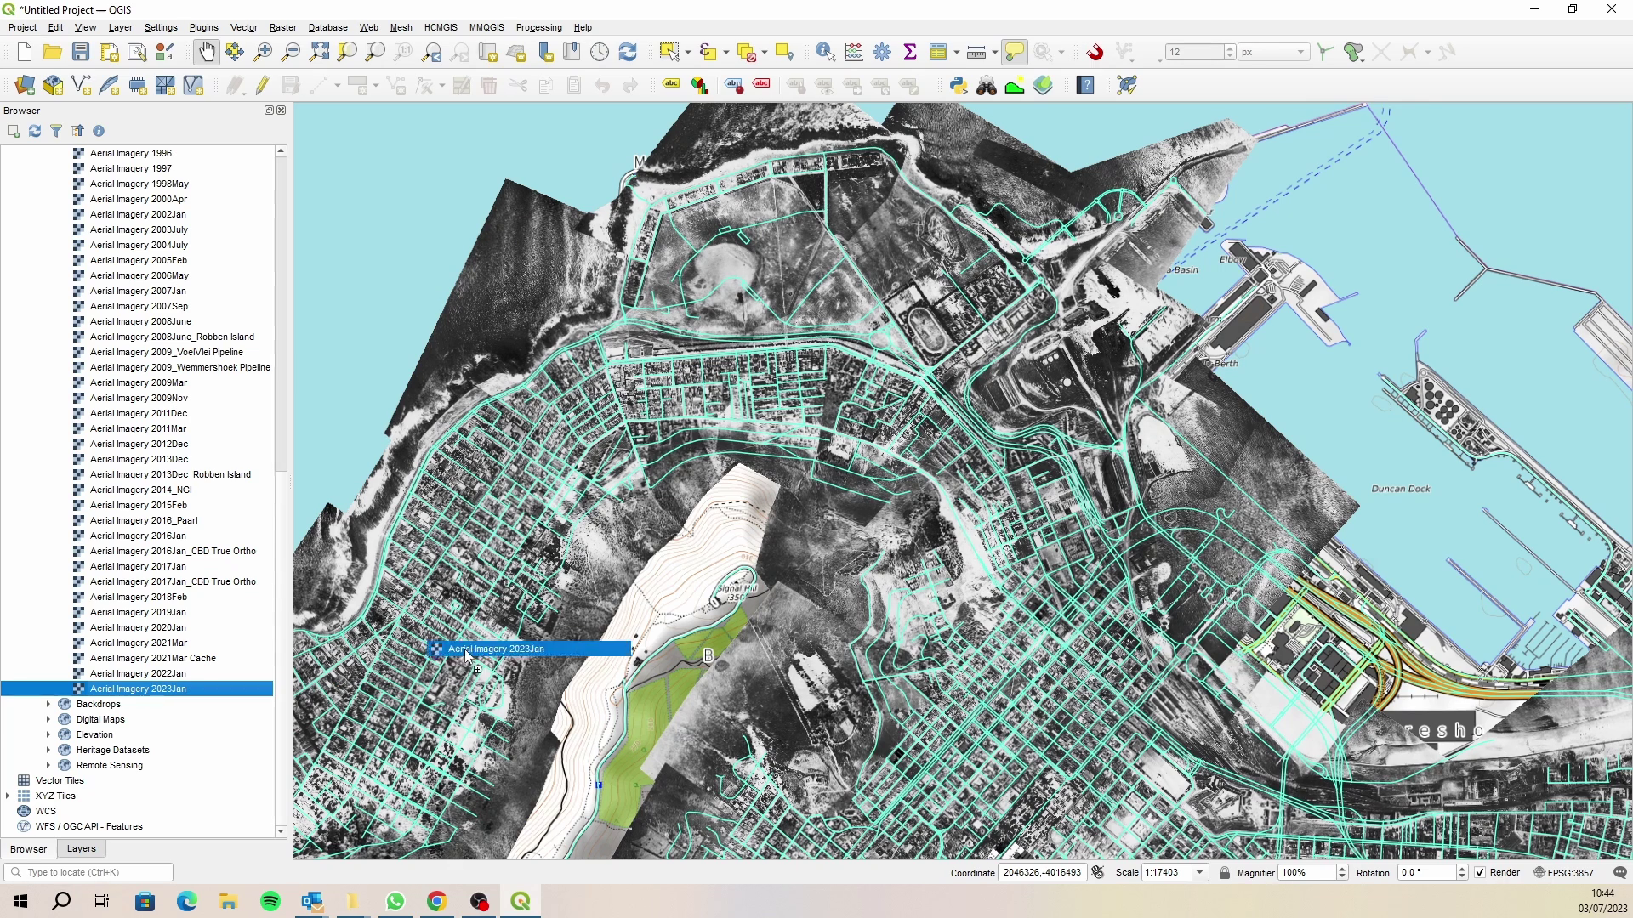
{"action": "left_click_drag", "start_coordinate": [111, 693], "coordinate": [528, 617]}
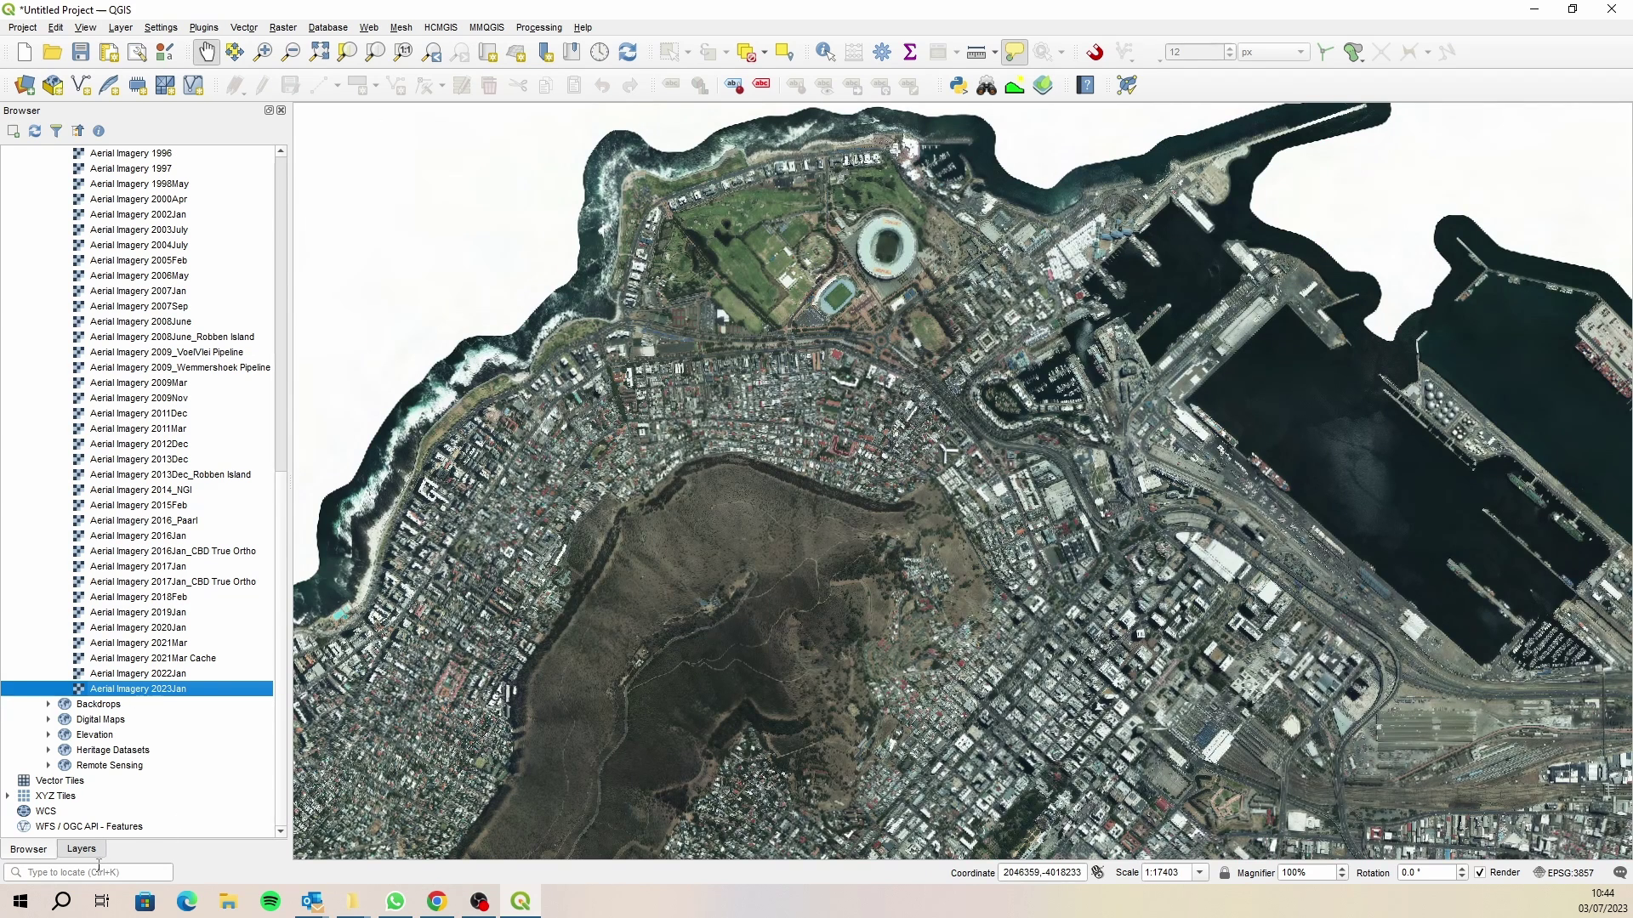
- Place Aerial Imagery 2023Jan below Roads, hide Roads, and centre the map on the stadium
{"action": "left_click", "coordinate": [81, 850]}
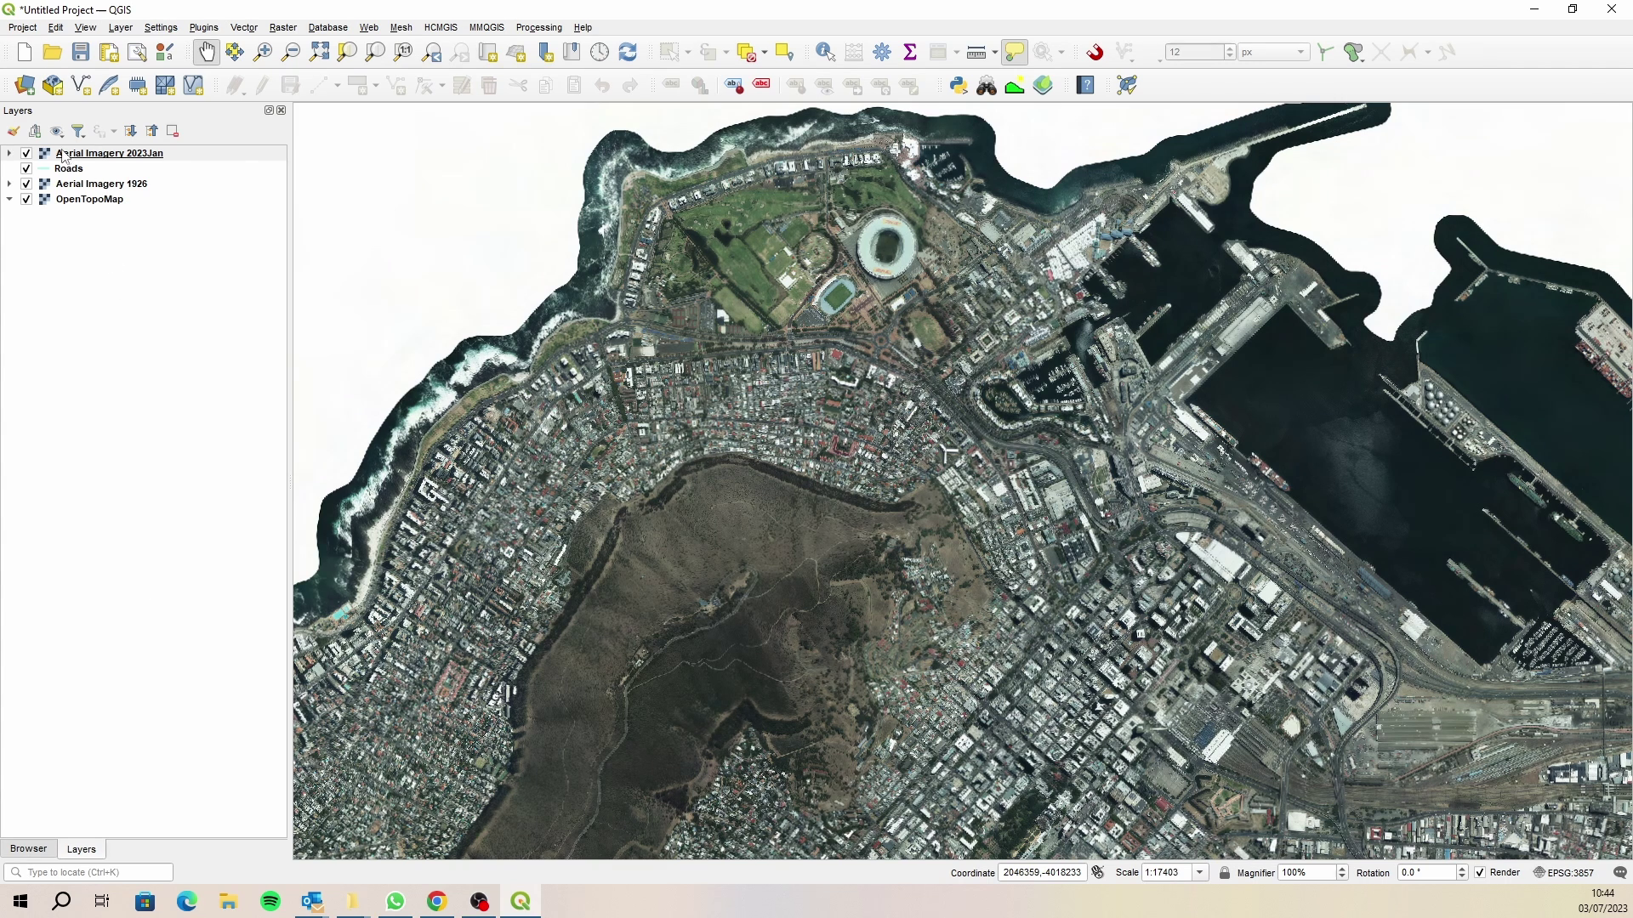
{"action": "left_click_drag", "start_coordinate": [64, 156], "coordinate": [113, 179]}
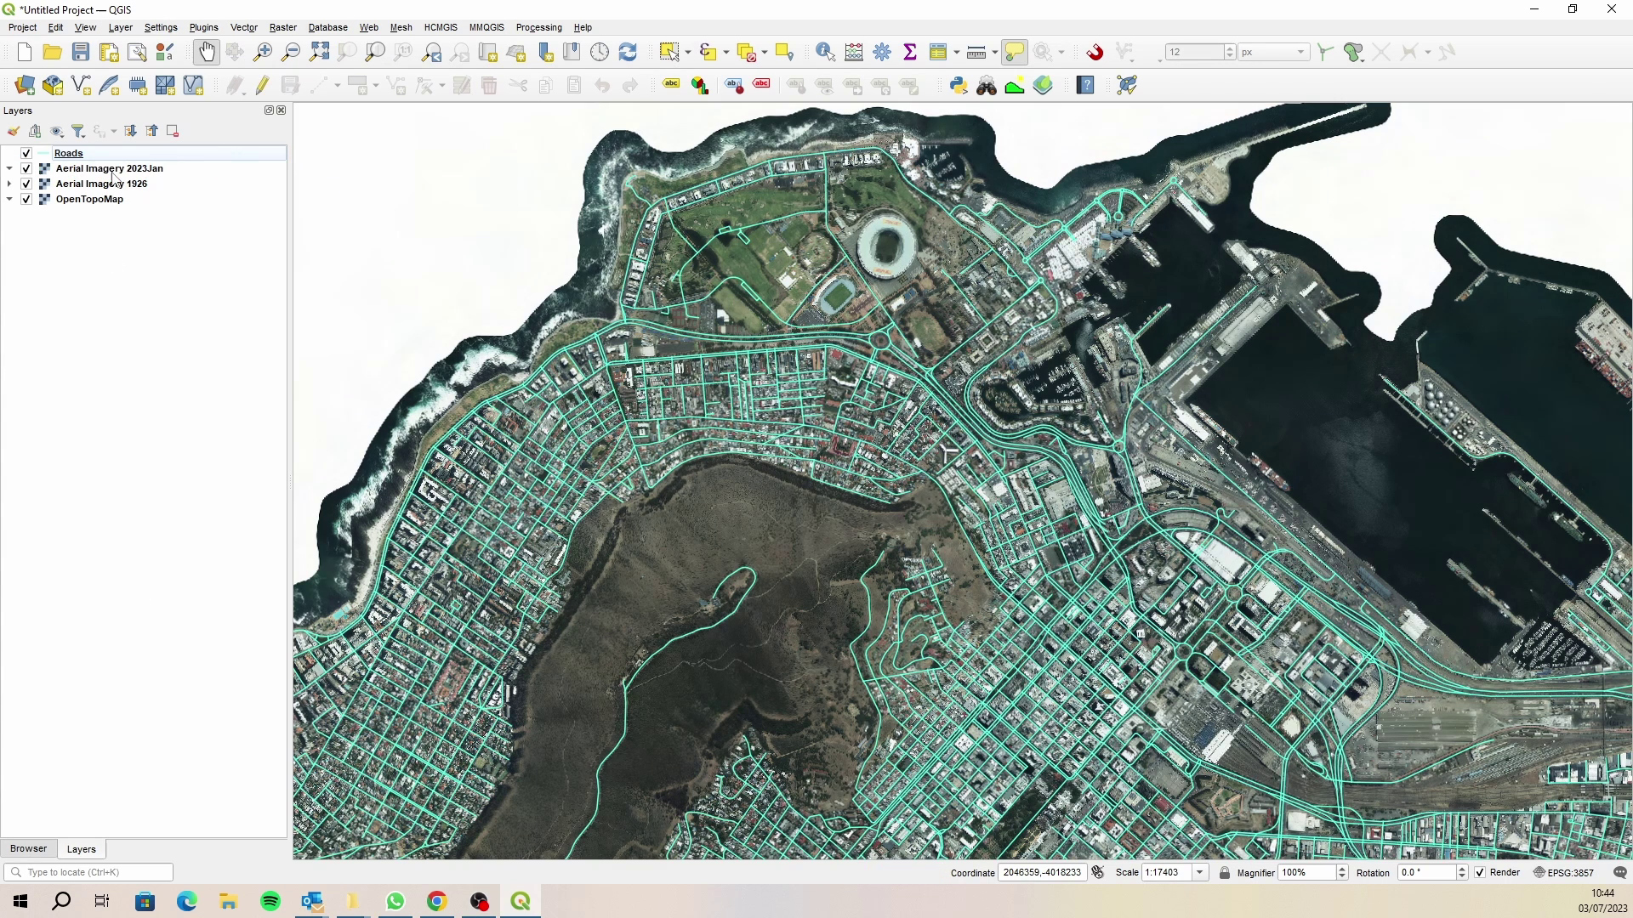
{"action": "left_click", "coordinate": [26, 153]}
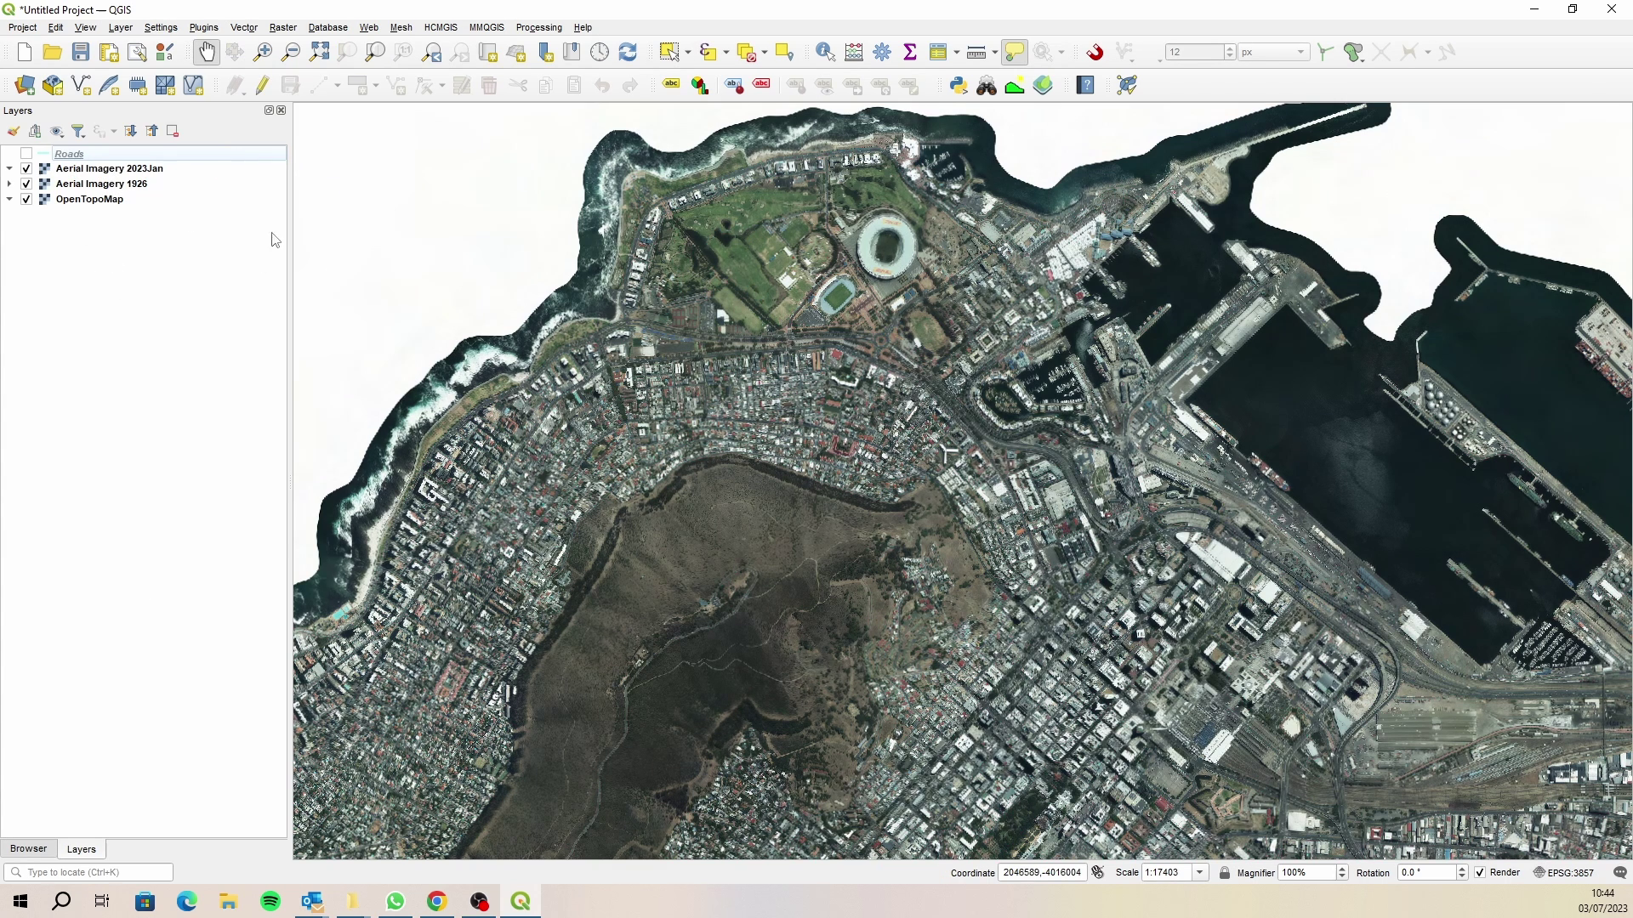
{"action": "scroll", "coordinate": [893, 230], "scroll_direction": "up", "scroll_amount": 1}
{"action": "mouse_move", "coordinate": [825, 380]}
{"action": "left_mouse_down"}
{"action": "mouse_move", "coordinate": [770, 410]}
{"action": "mouse_move", "coordinate": [825, 337]}
{"action": "mouse_move", "coordinate": [787, 440]}
{"action": "left_mouse_up"}
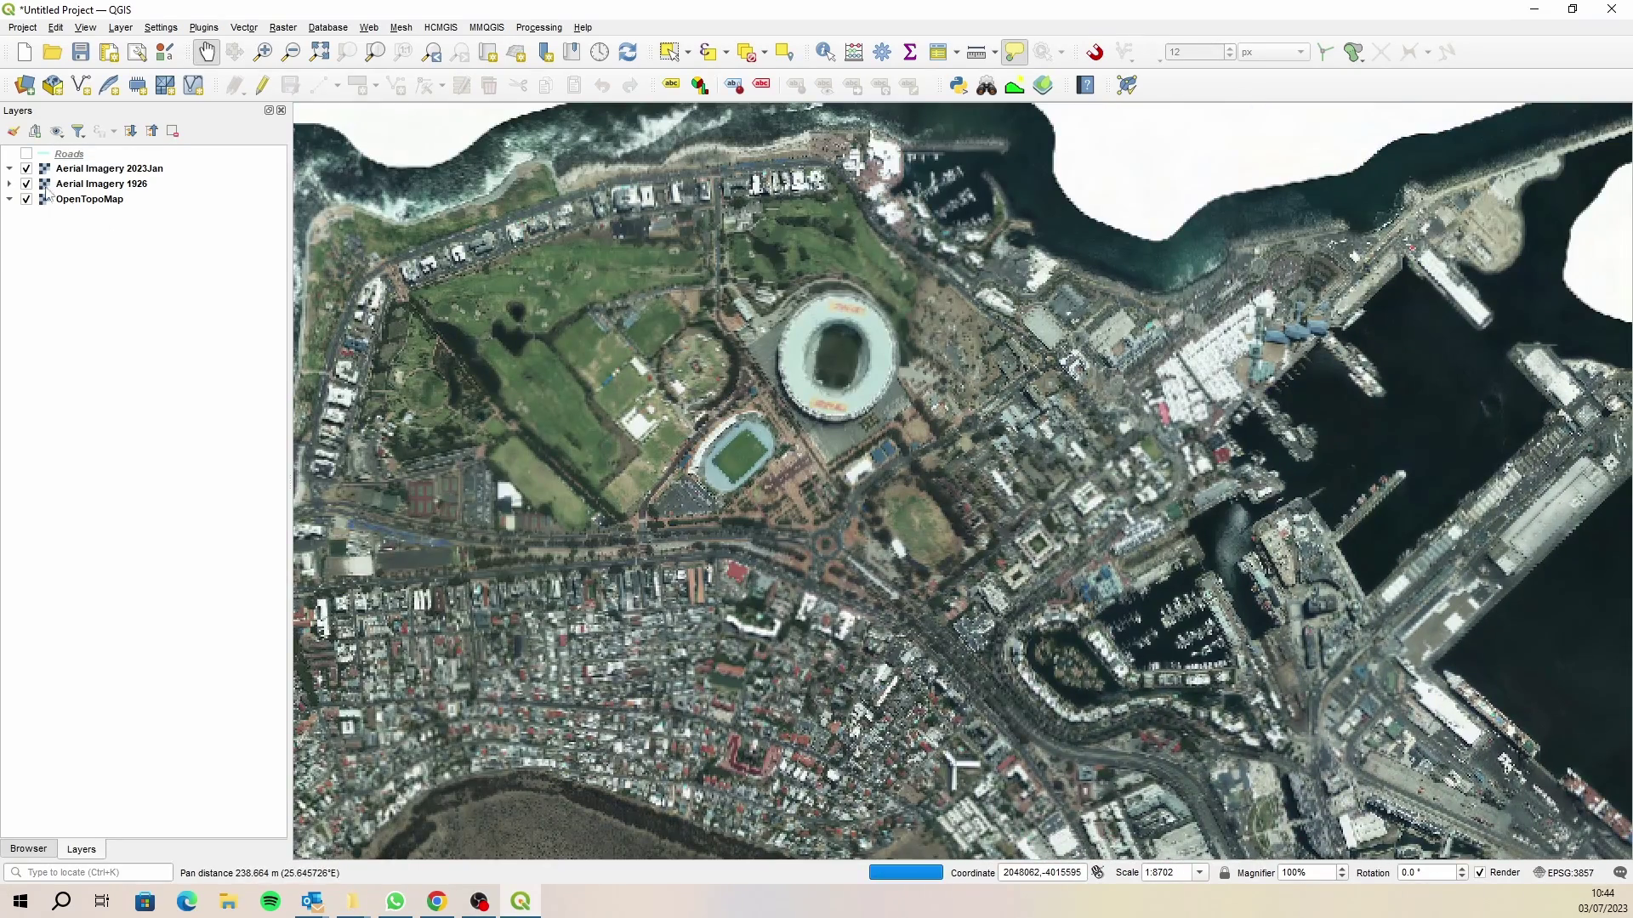
- Toggle the 2023Jan imagery on and off repeatedly to compare it against the 1926 imagery
{"action": "left_click", "coordinate": [26, 169]}
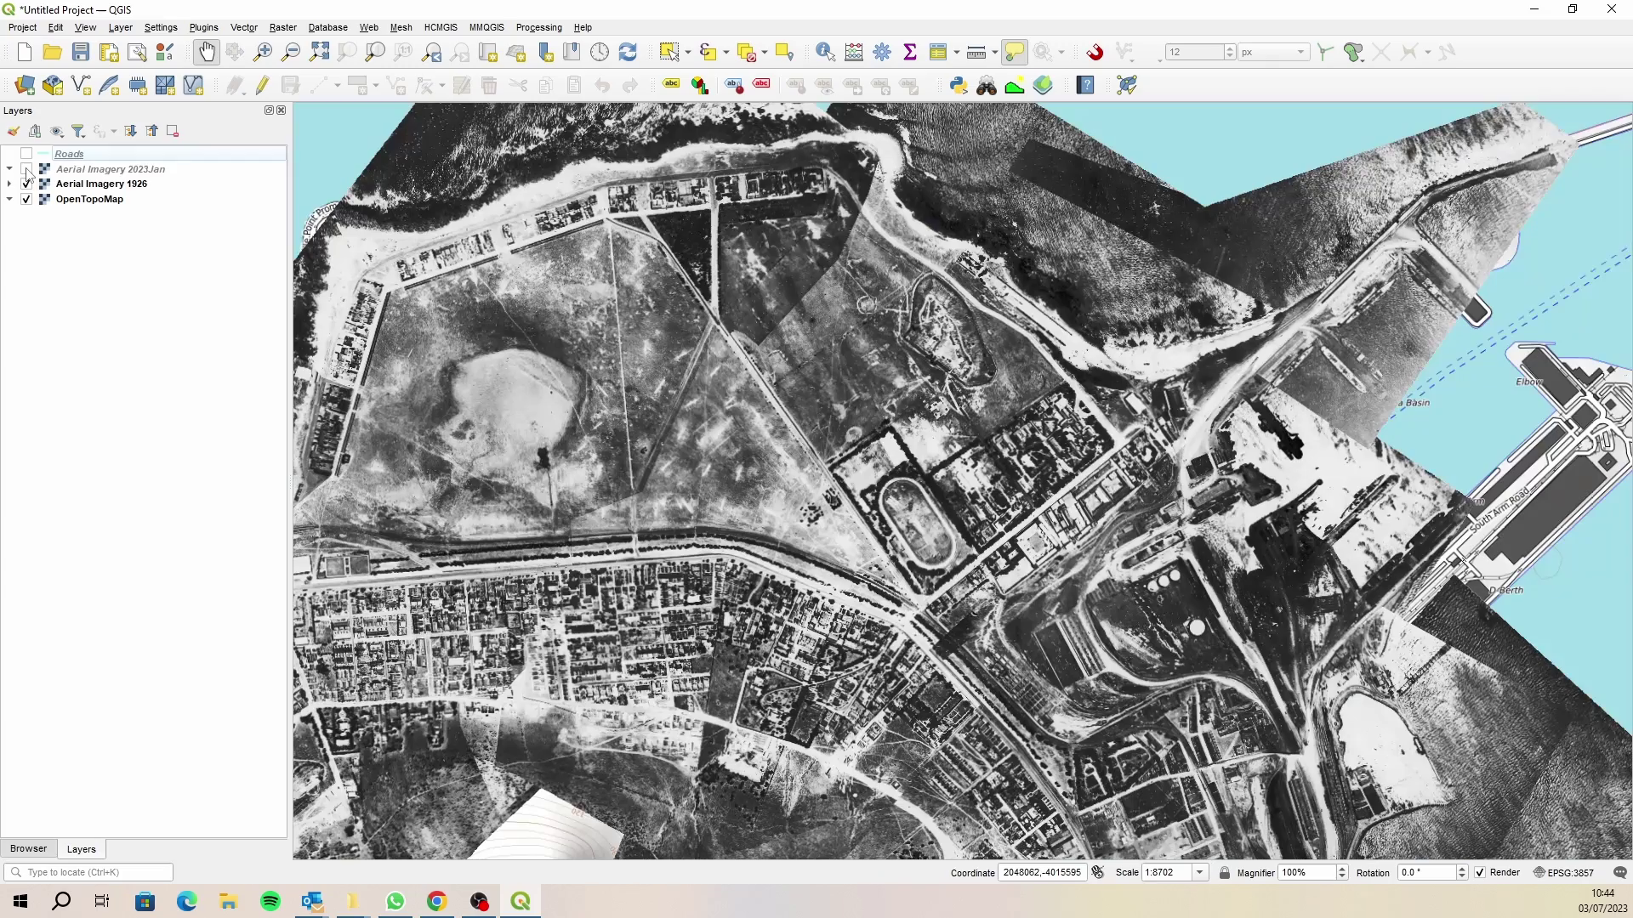
{"action": "left_click", "coordinate": [26, 170]}
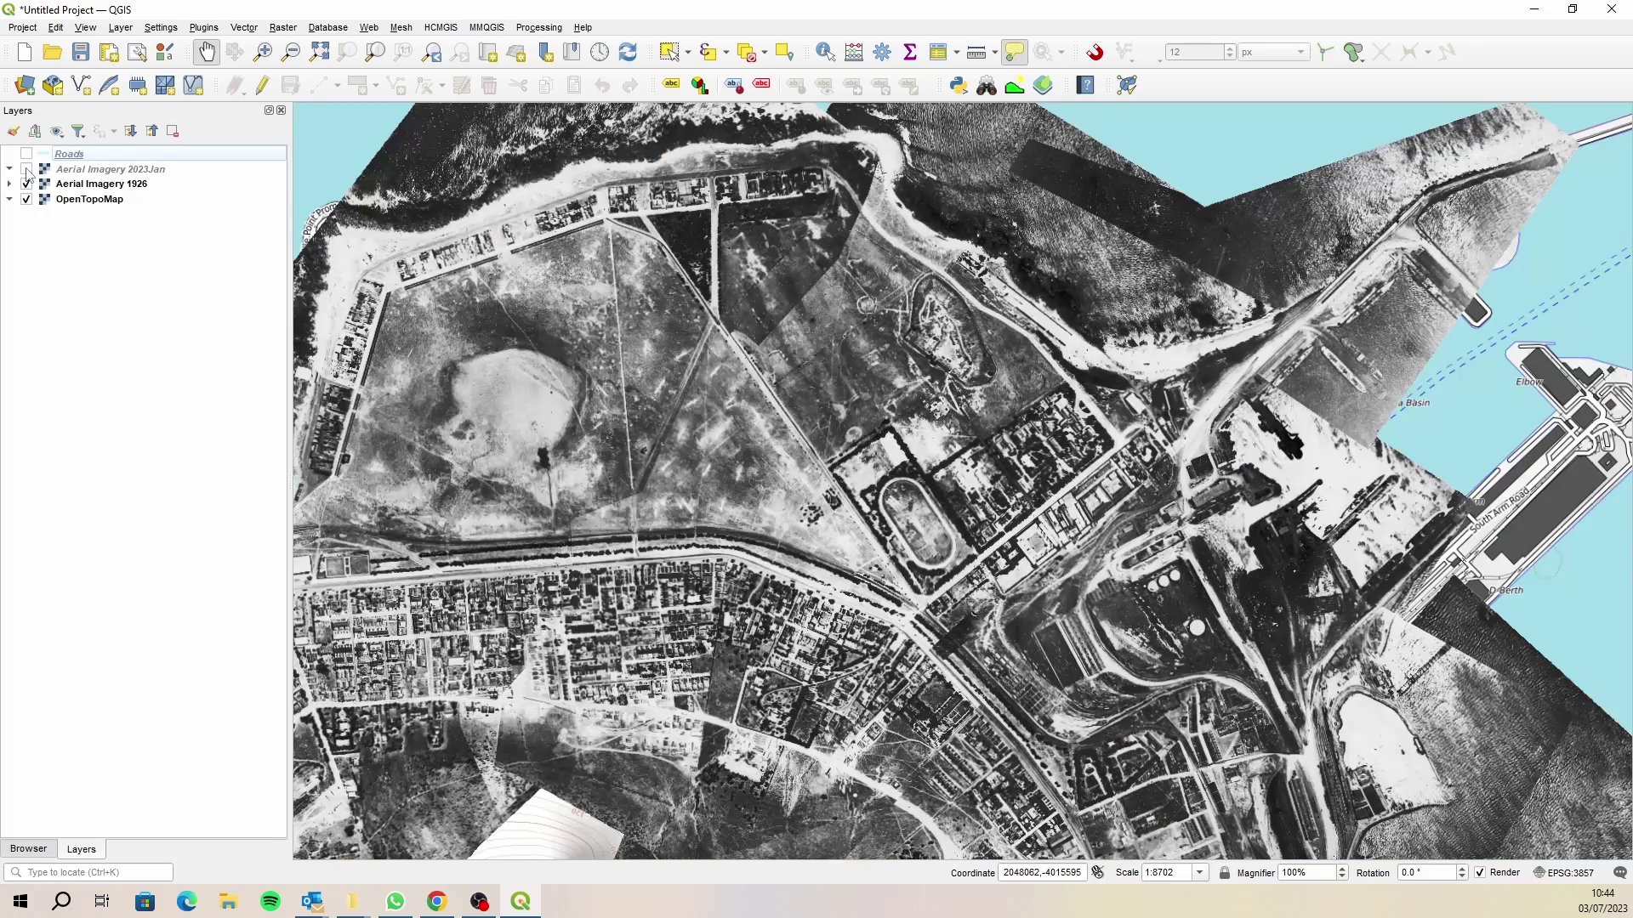
{"action": "left_click", "coordinate": [27, 169]}
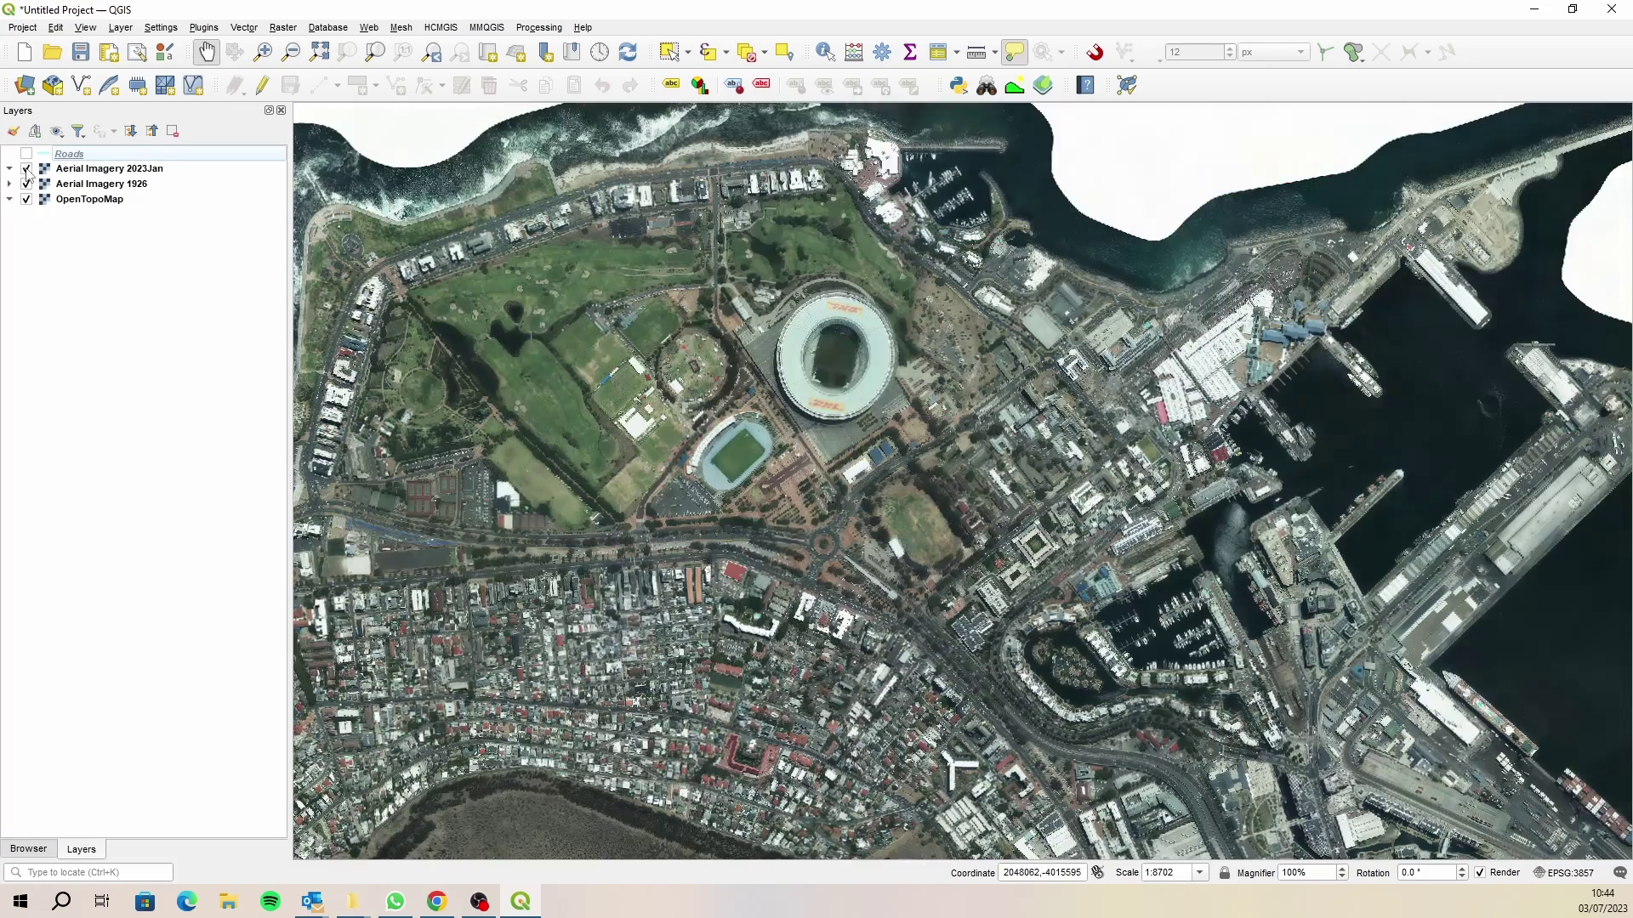
{"action": "left_click", "coordinate": [26, 170]}
{"action": "left_click", "coordinate": [26, 169]}
{"action": "left_click", "coordinate": [27, 169]}
{"action": "left_click", "coordinate": [26, 169]}
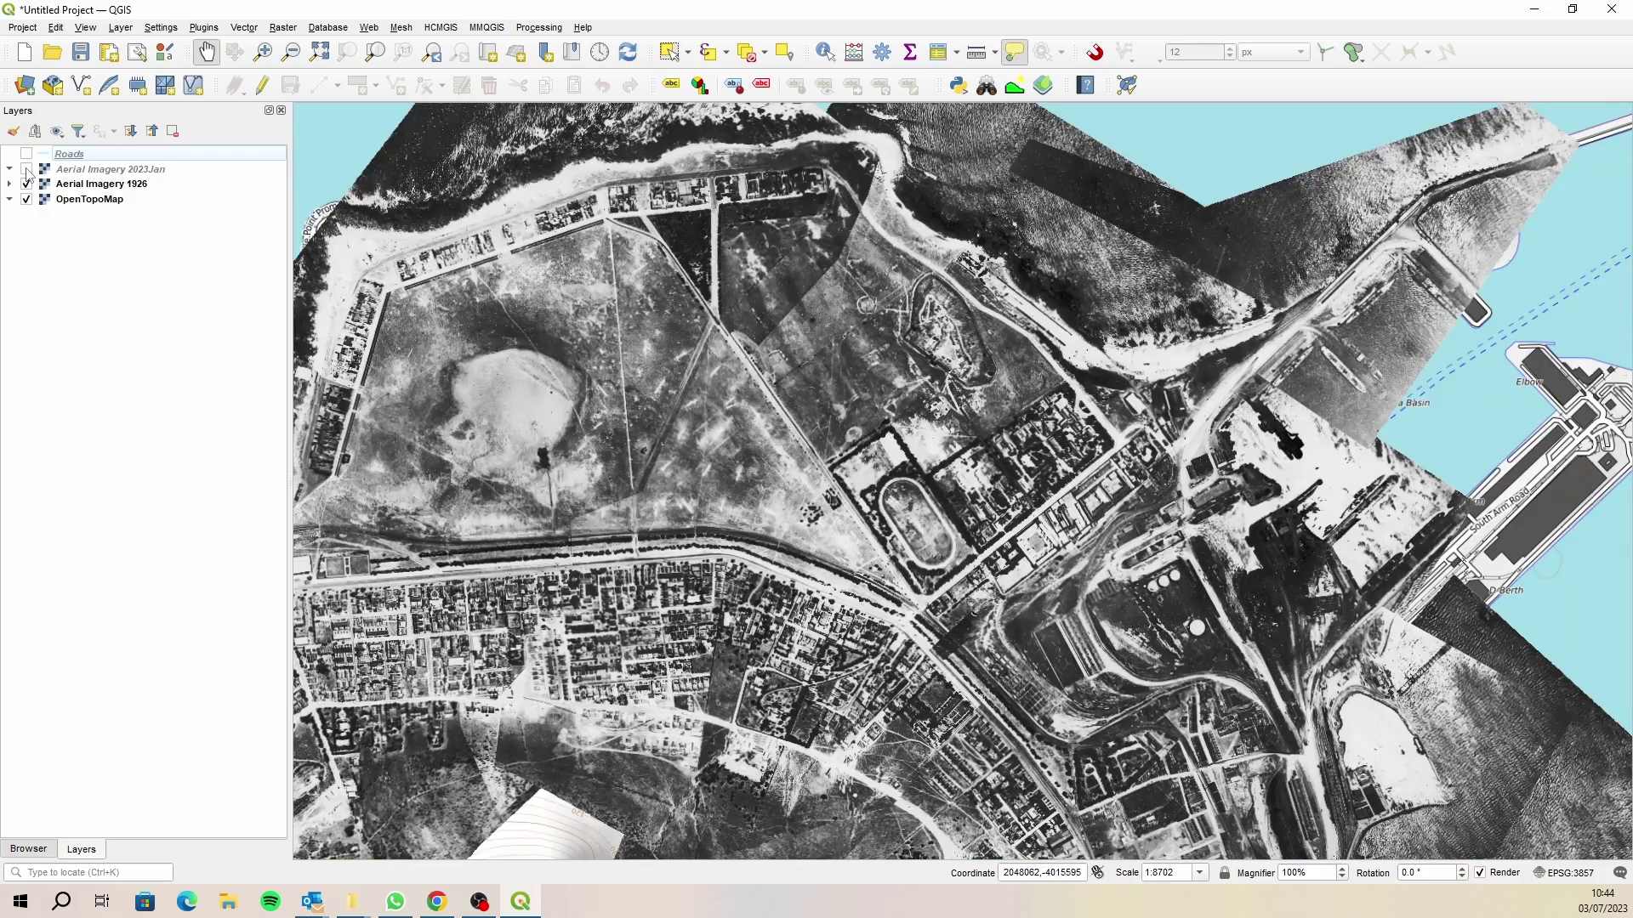
{"action": "left_click", "coordinate": [26, 169]}
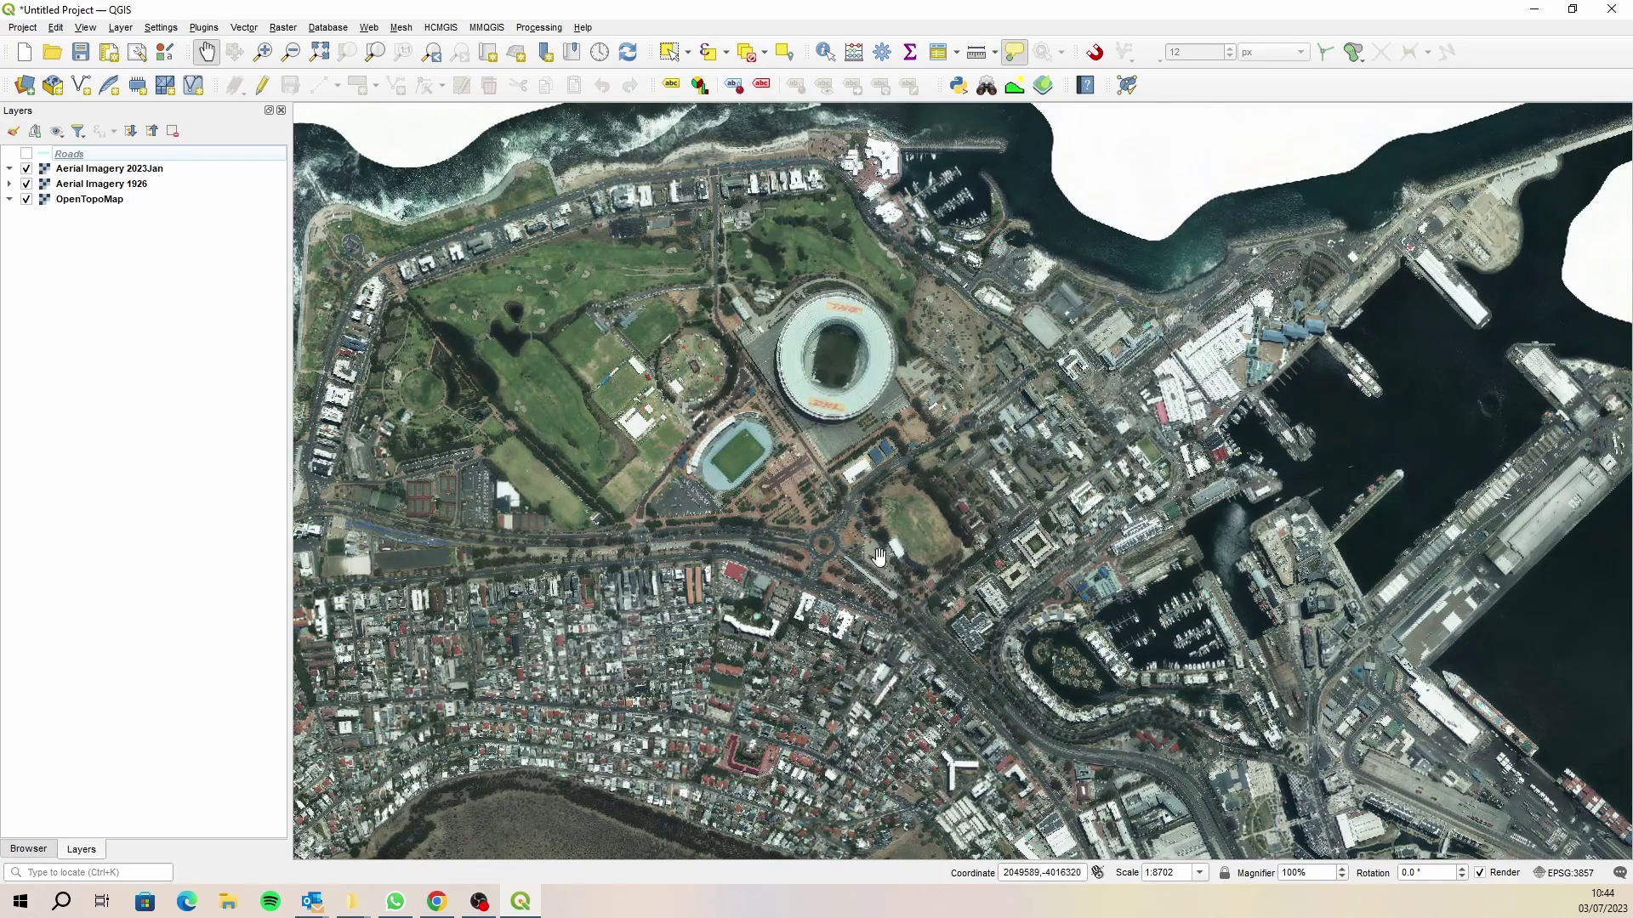
{"action": "scroll", "coordinate": [914, 532], "scroll_direction": "up", "scroll_amount": 2}
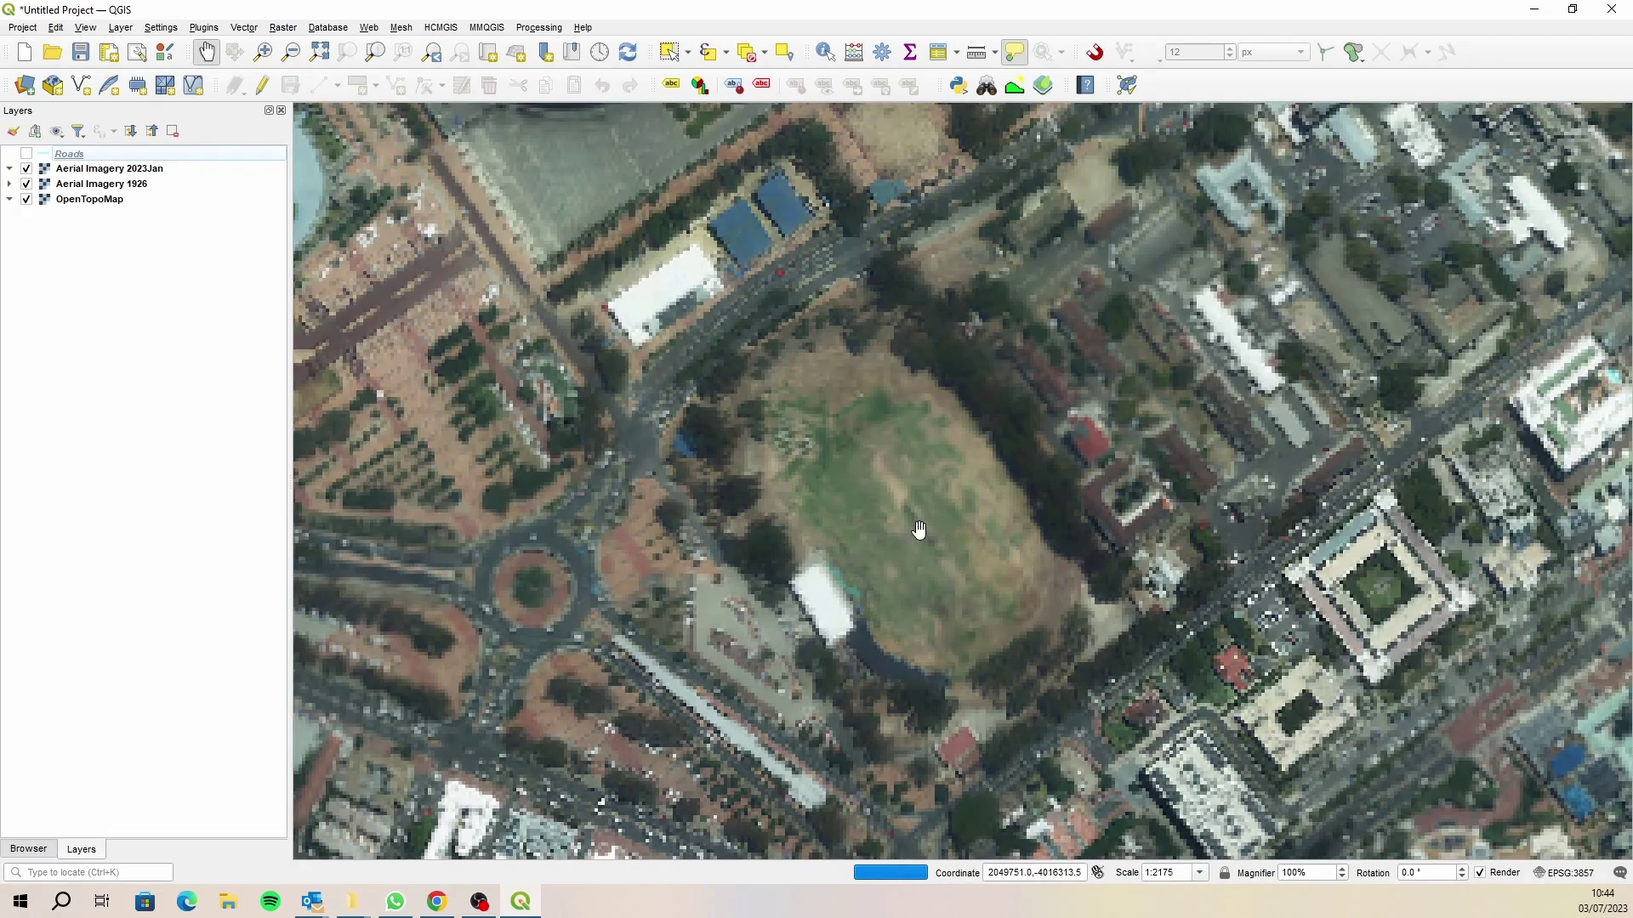
{"action": "left_click", "coordinate": [26, 169]}
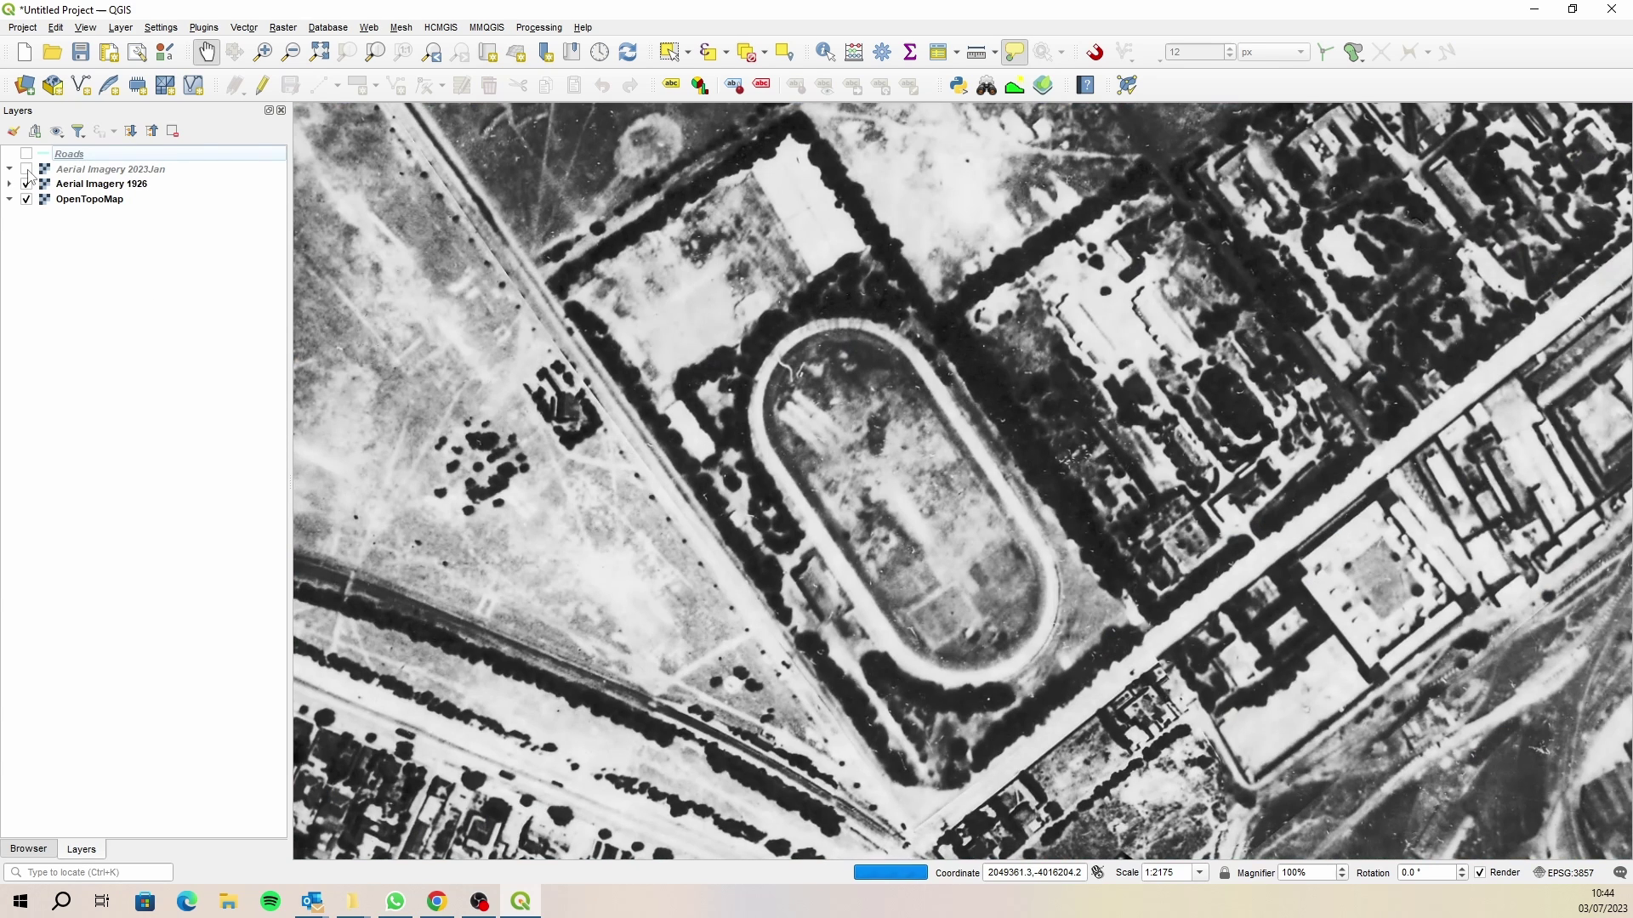
{"action": "left_click", "coordinate": [27, 169]}
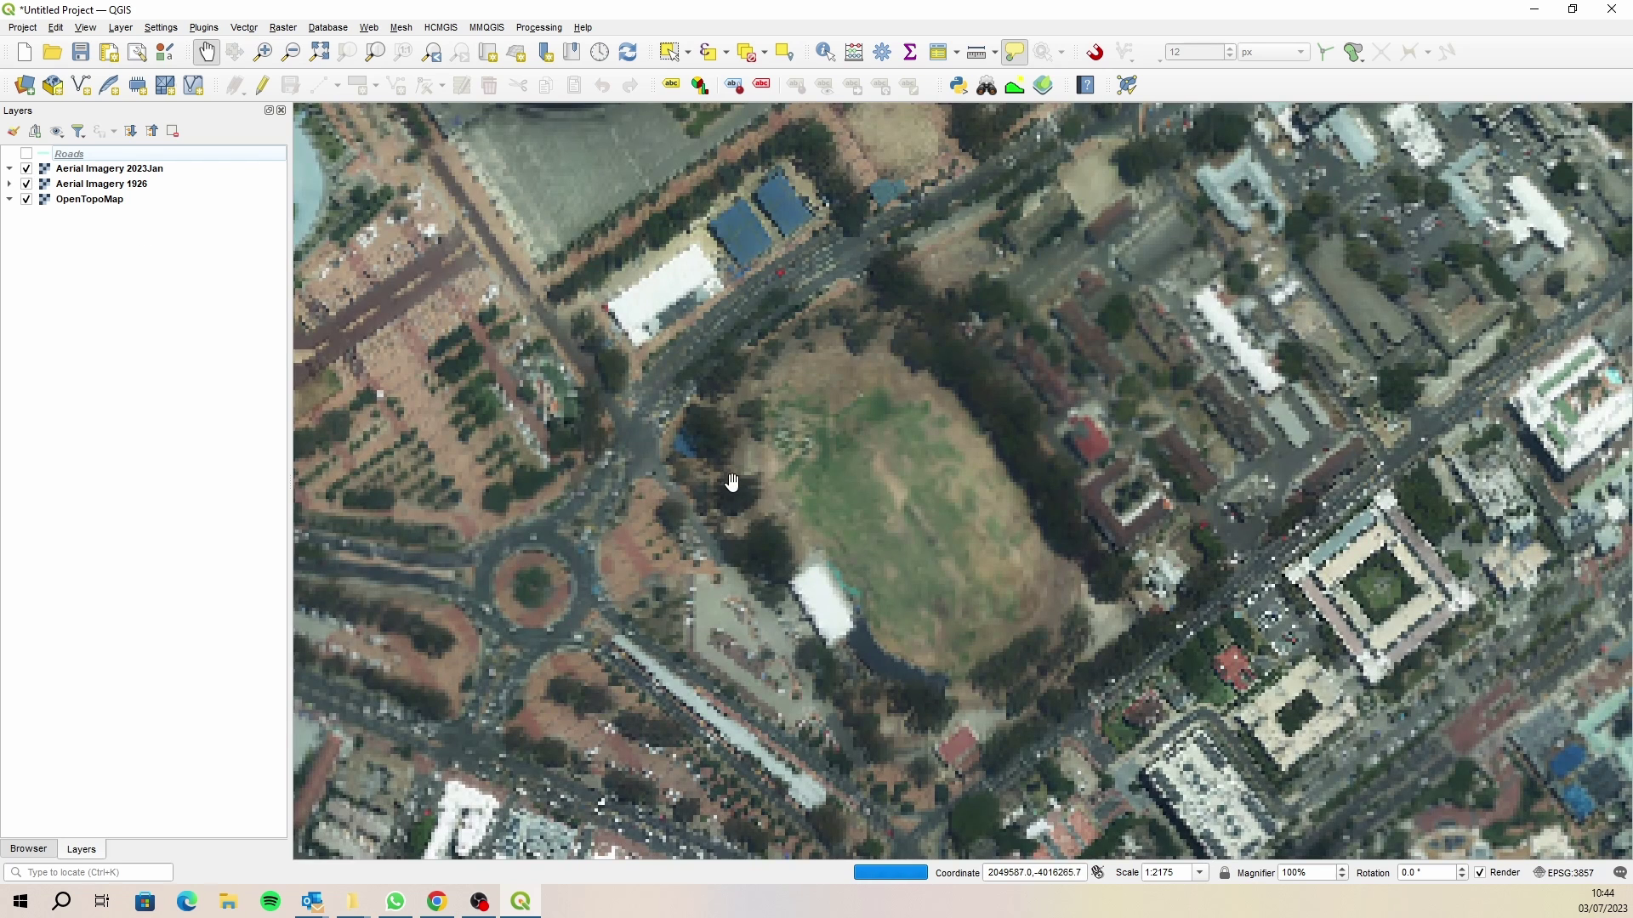
{"action": "scroll", "coordinate": [725, 480], "scroll_direction": "down", "scroll_amount": 1}
{"action": "scroll", "coordinate": [705, 493], "scroll_direction": "down", "scroll_amount": 1}
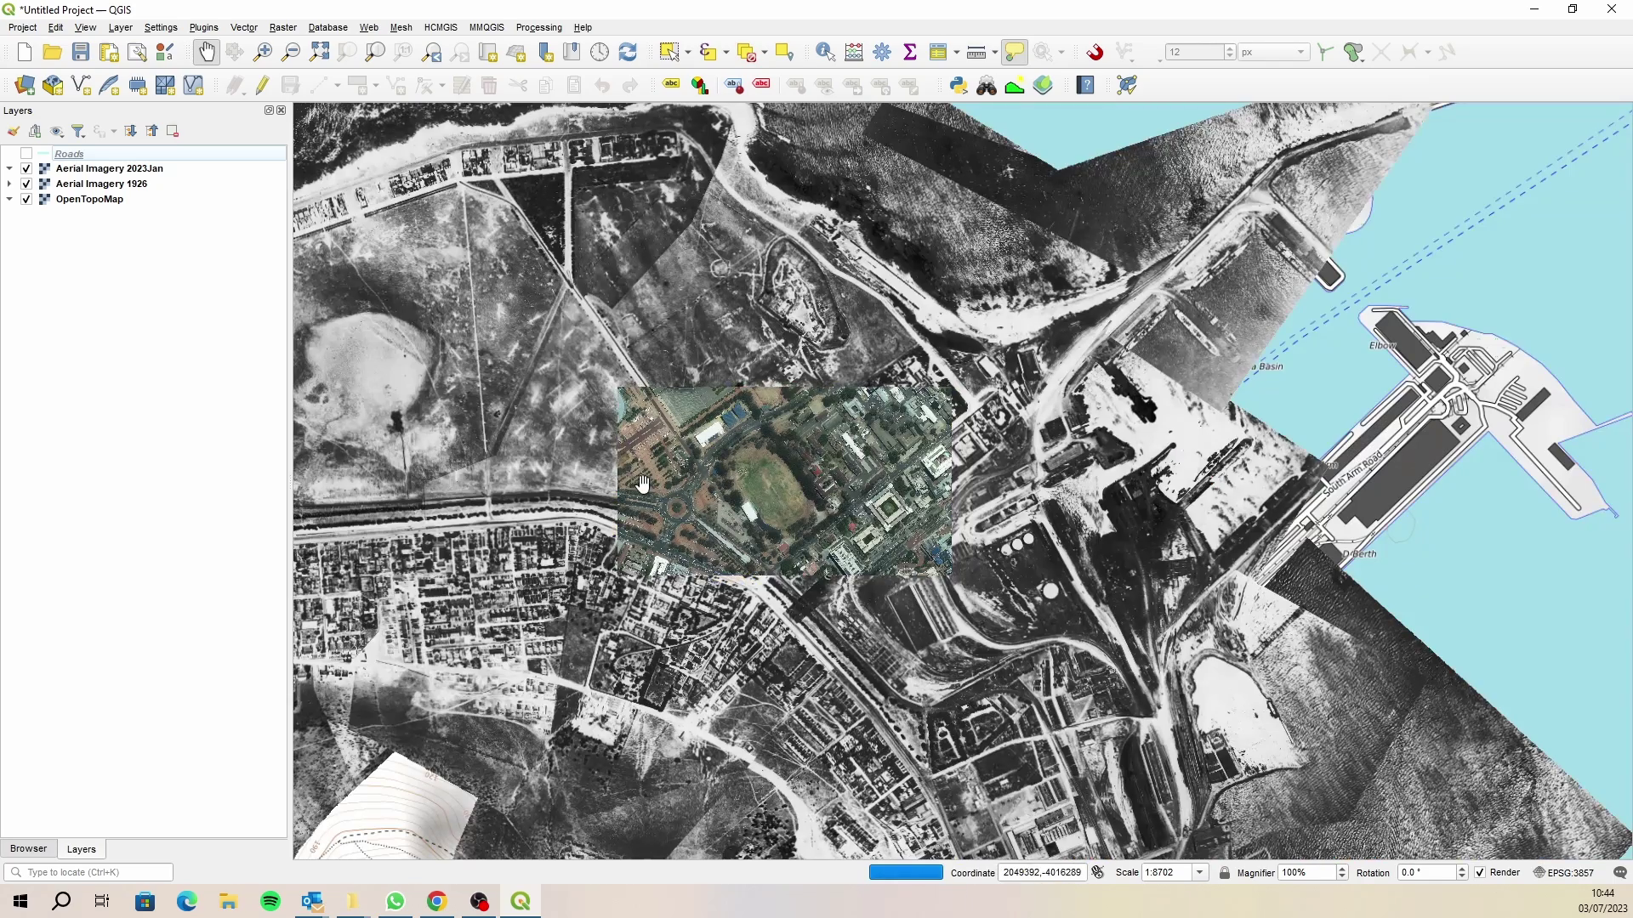
{"action": "left_click_drag", "start_coordinate": [643, 485], "coordinate": [877, 511]}
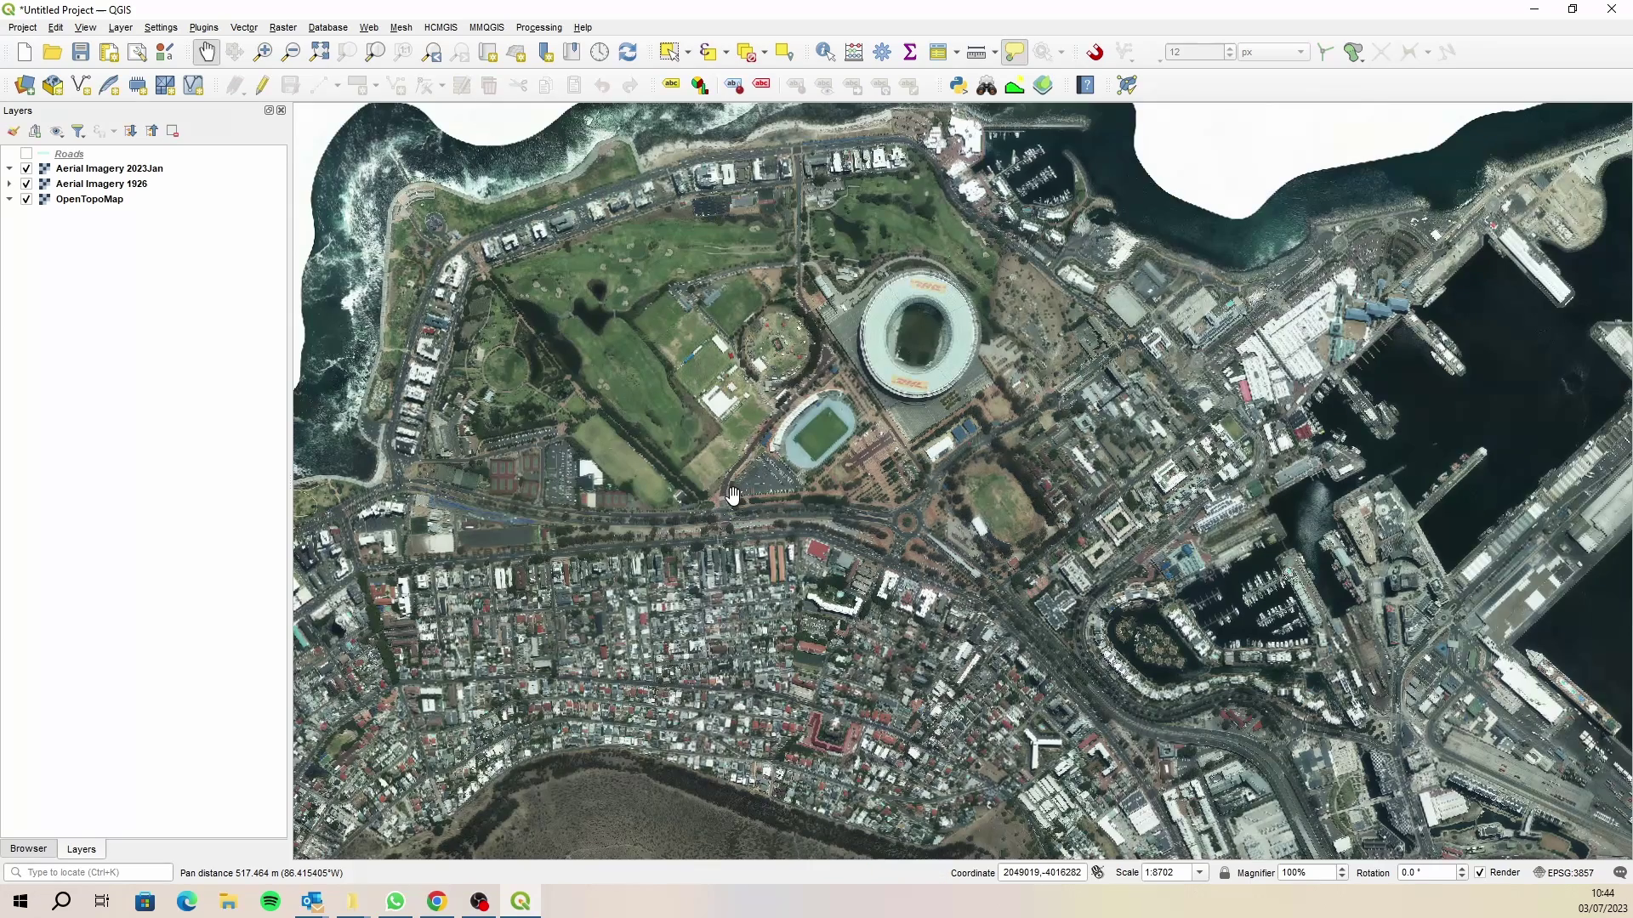